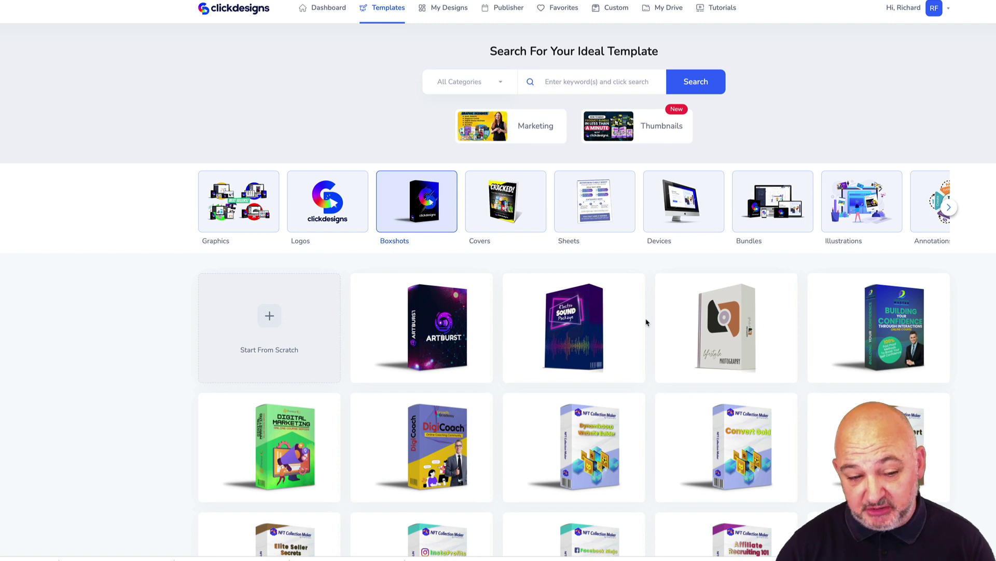
# Browse the box templates and preview the Lifestyle Photography template up close.
pyautogui.moveTo(615, 332)
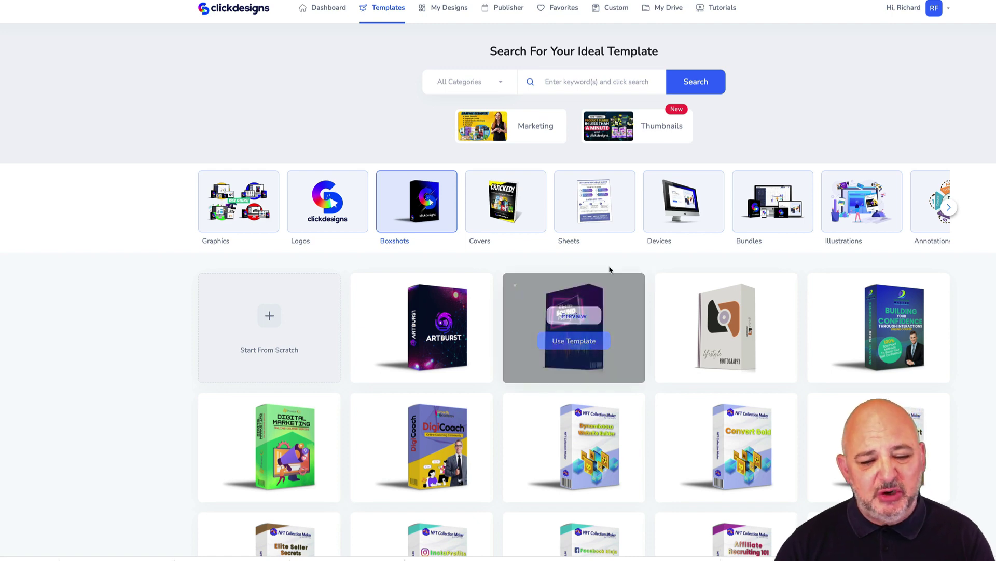
pyautogui.moveTo(614, 277)
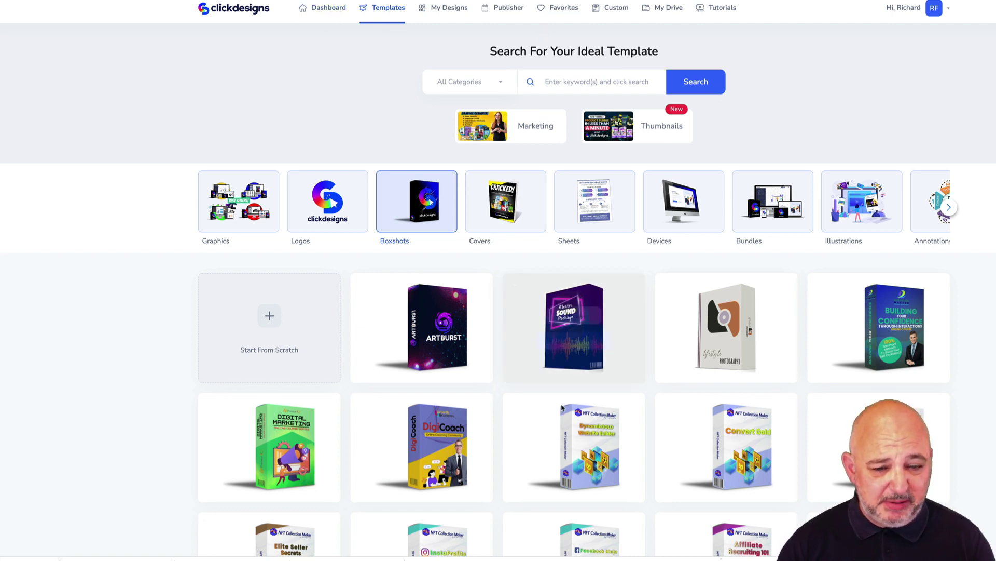
pyautogui.scroll(-4, 589, 389)
pyautogui.scroll(-1, 589, 388)
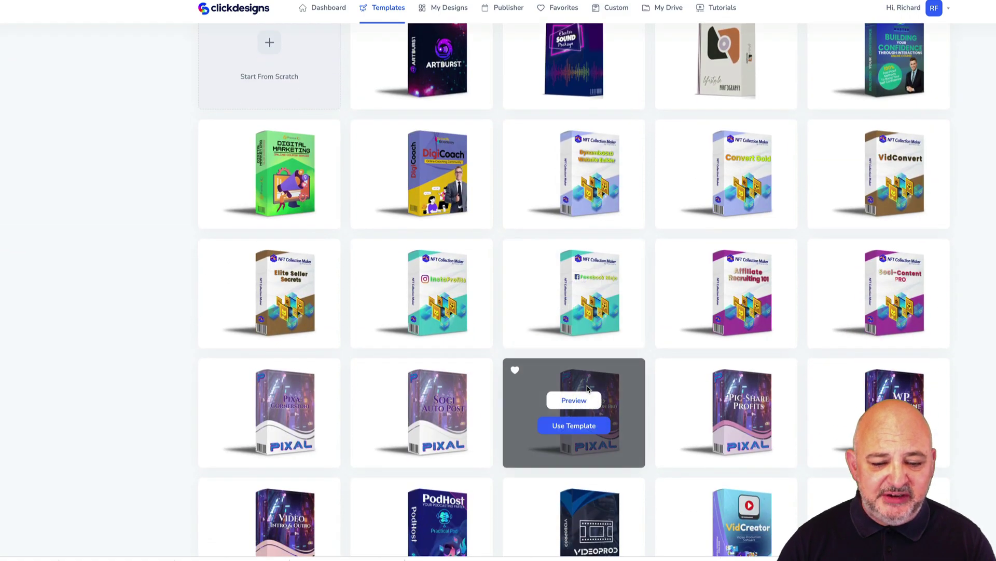
pyautogui.scroll(-9, 588, 388)
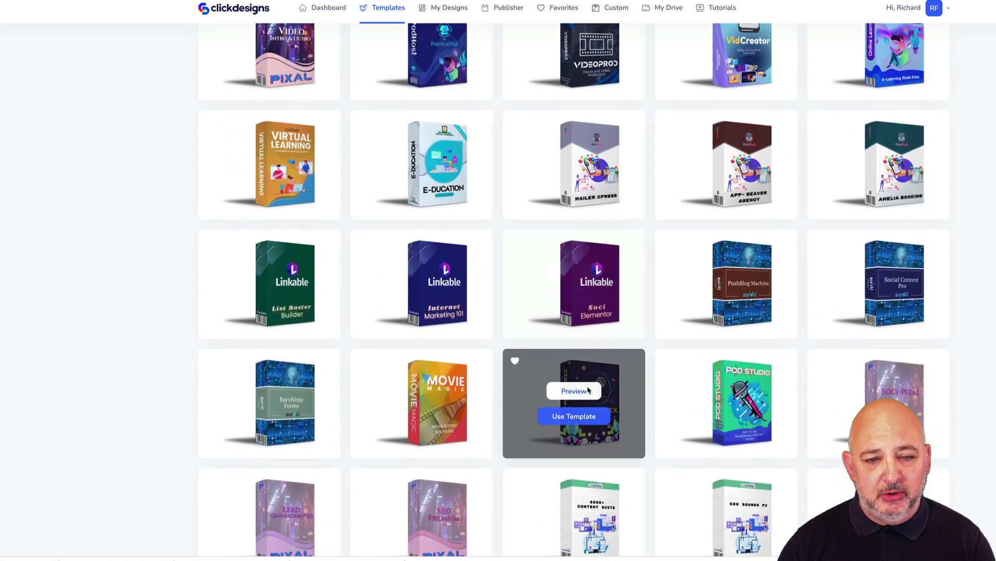
pyautogui.scroll(-12, 588, 390)
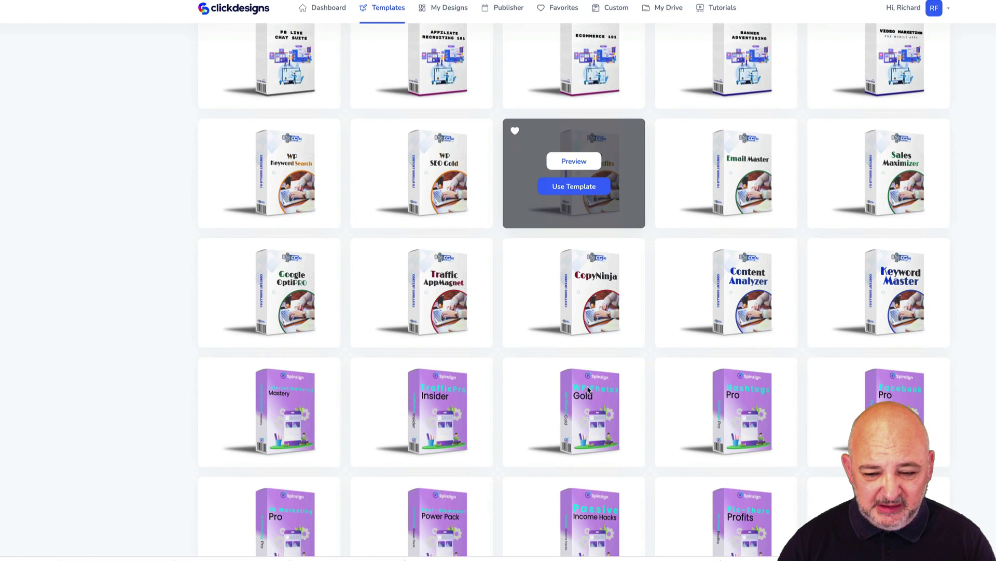
pyautogui.scroll(-20, 588, 390)
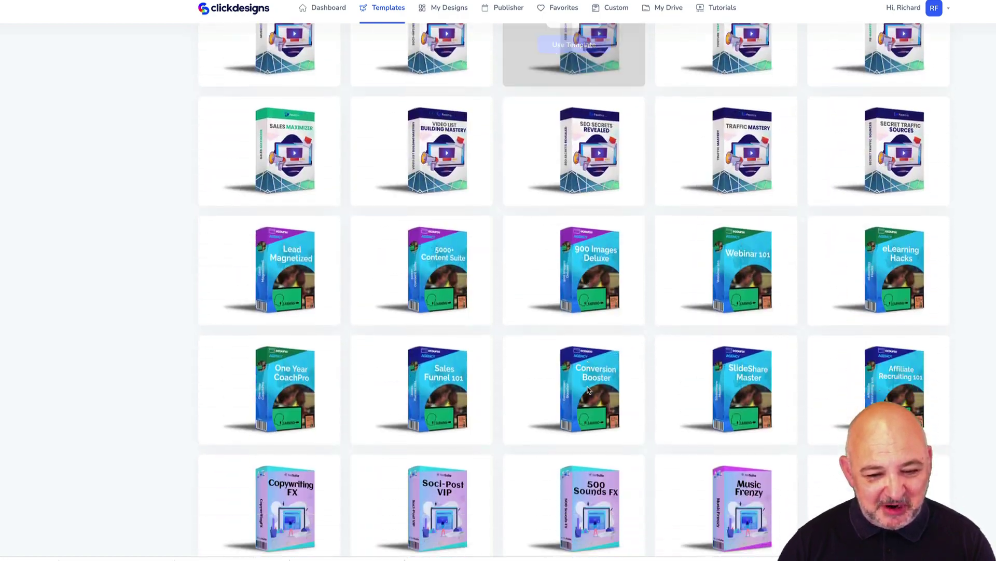
pyautogui.scroll(-19, 588, 390)
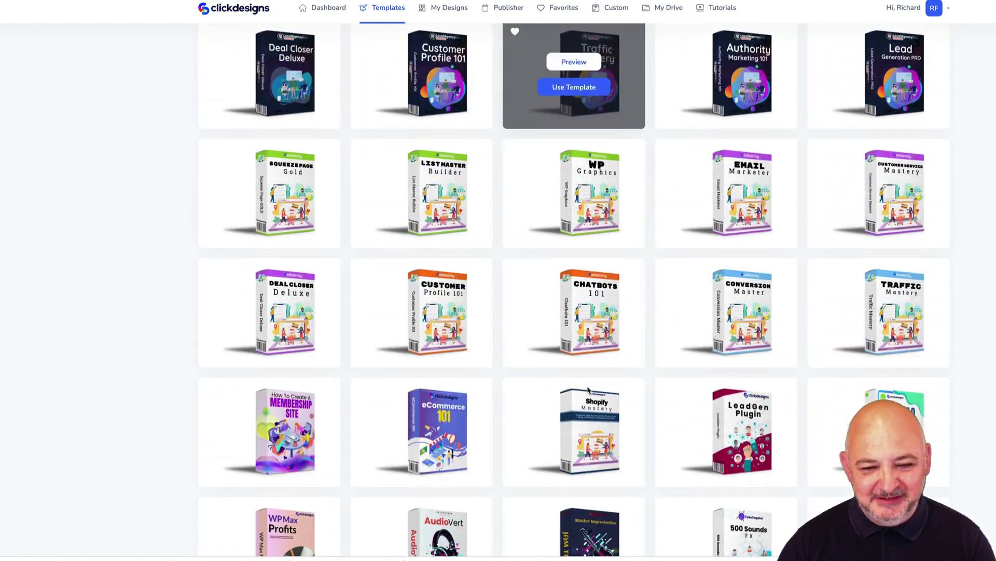
pyautogui.scroll(-20, 588, 390)
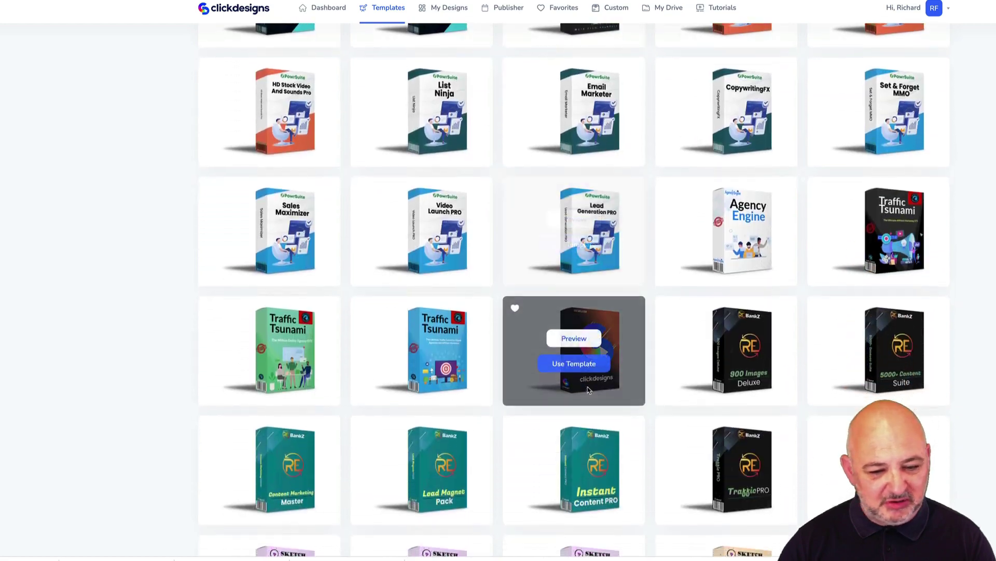
pyautogui.scroll(-17, 588, 390)
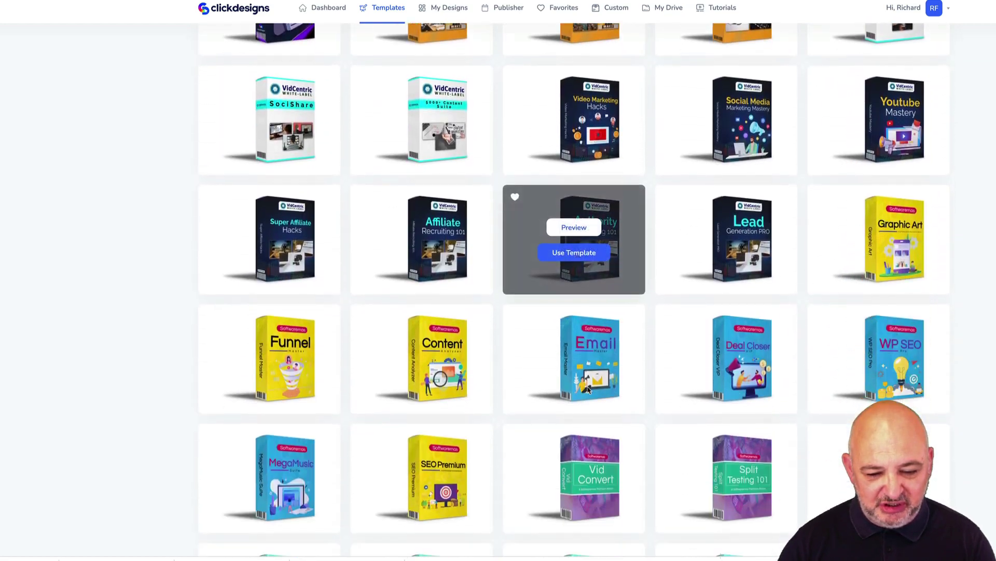
pyautogui.scroll(-14, 588, 391)
pyautogui.scroll(3, 588, 390)
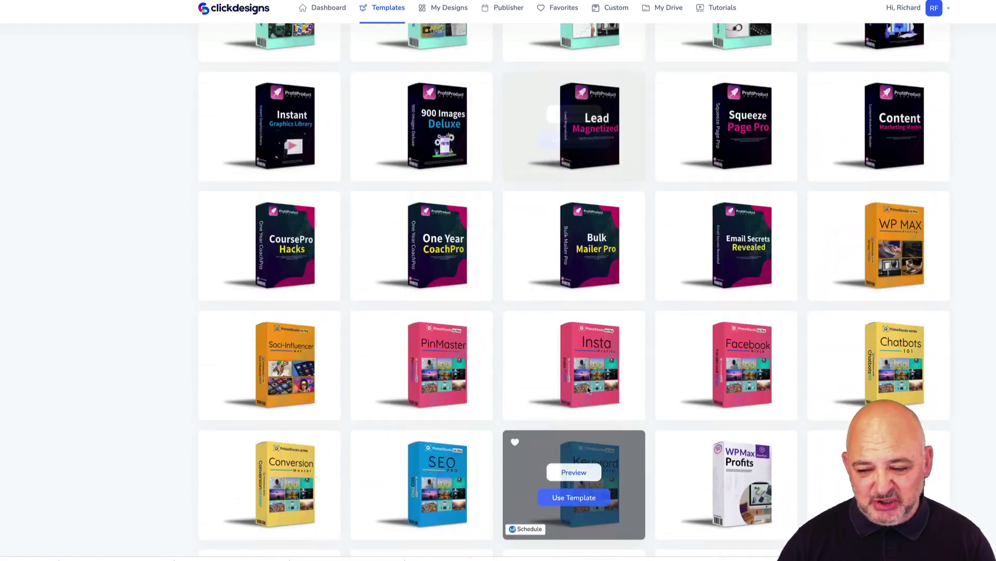
pyautogui.scroll(20, 588, 391)
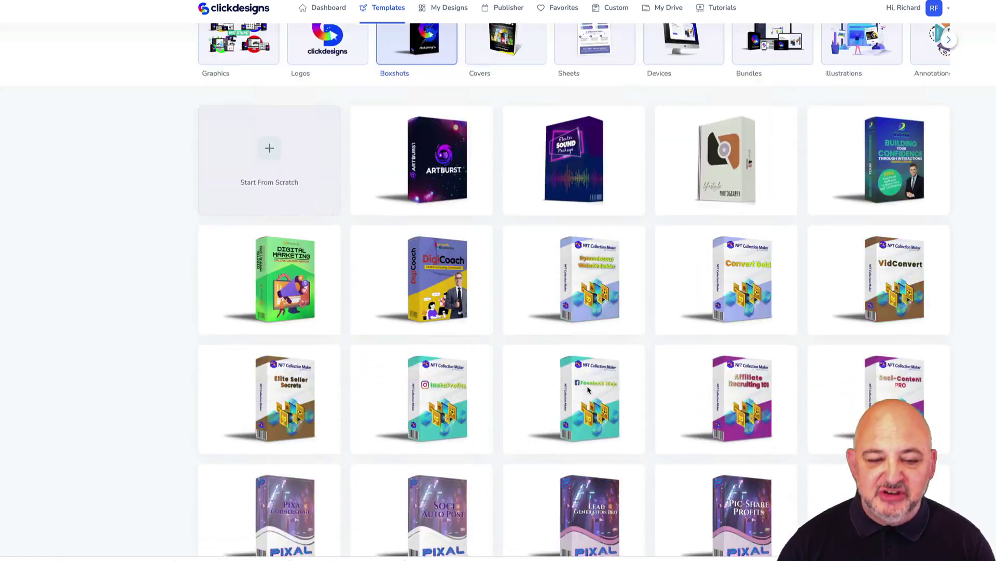
pyautogui.scroll(3, 588, 390)
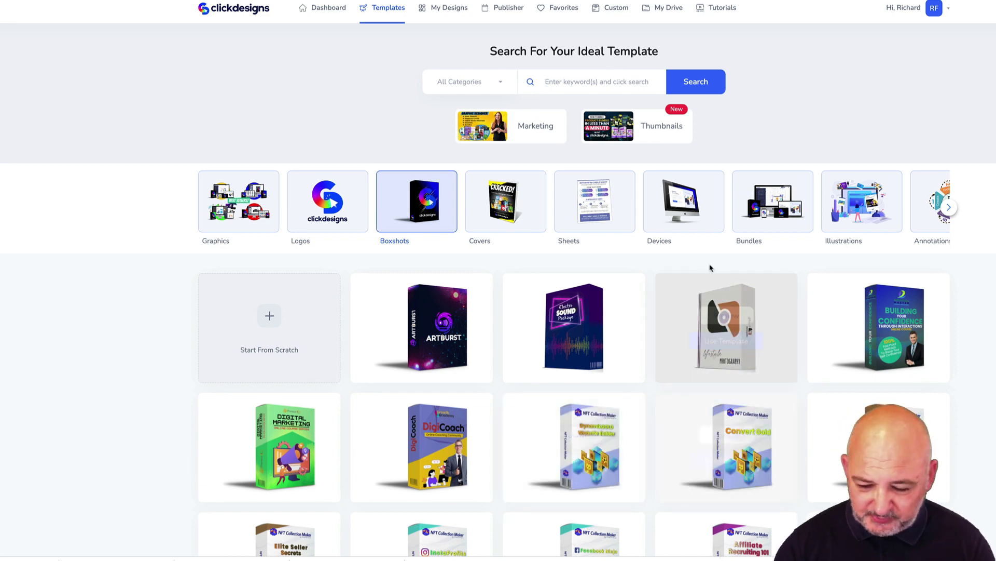
pyautogui.moveTo(739, 318)
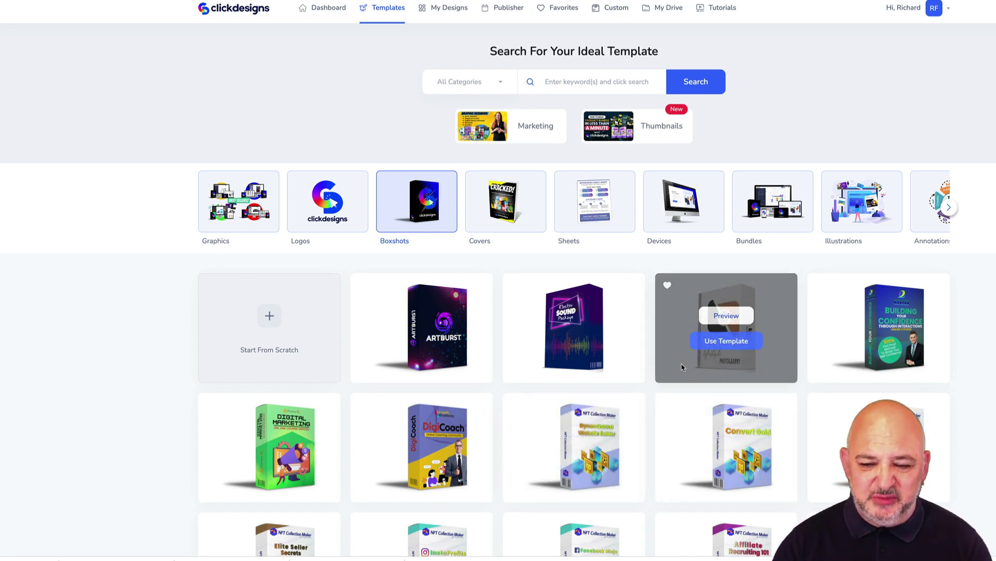
pyautogui.click(726, 316)
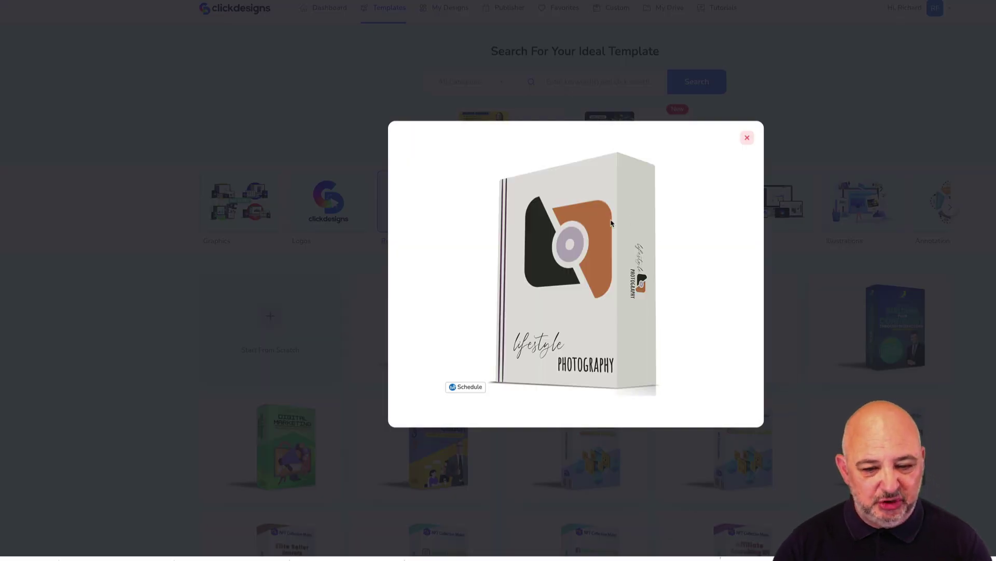
pyautogui.click(747, 138)
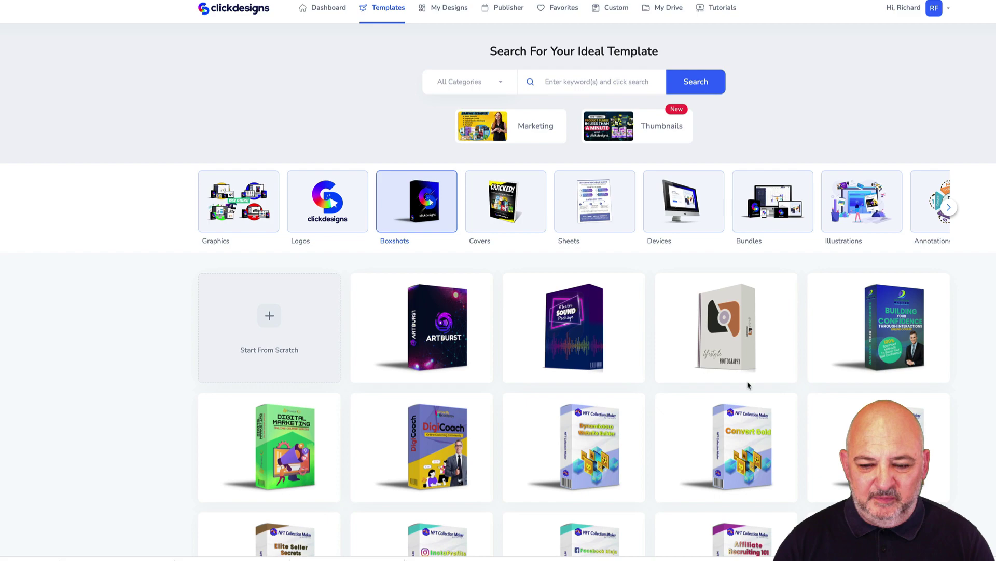
# Create a design from the Lifestyle Photography template titled 'videoioffer'.
pyautogui.moveTo(726, 343)
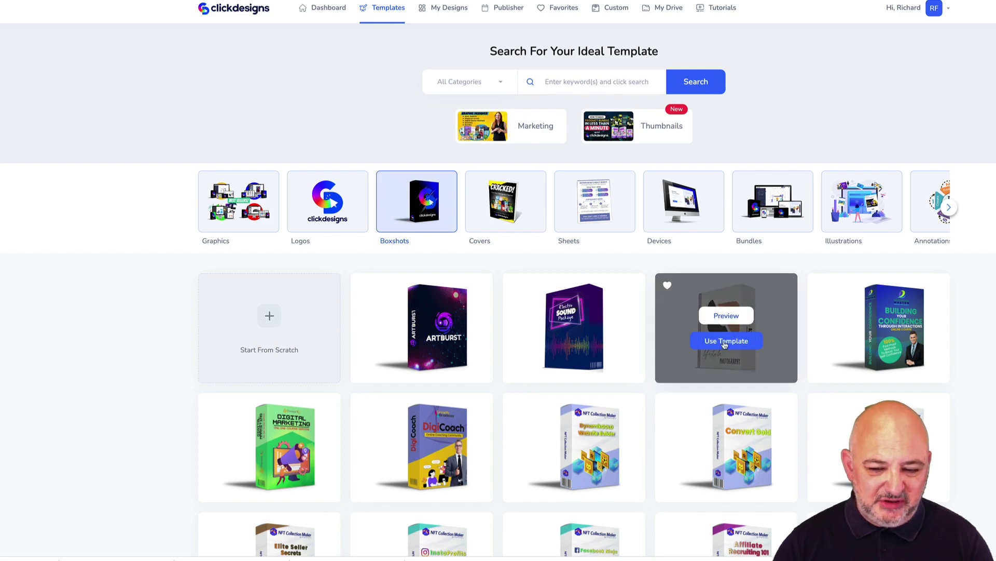
pyautogui.click(725, 344)
pyautogui.click(481, 276)
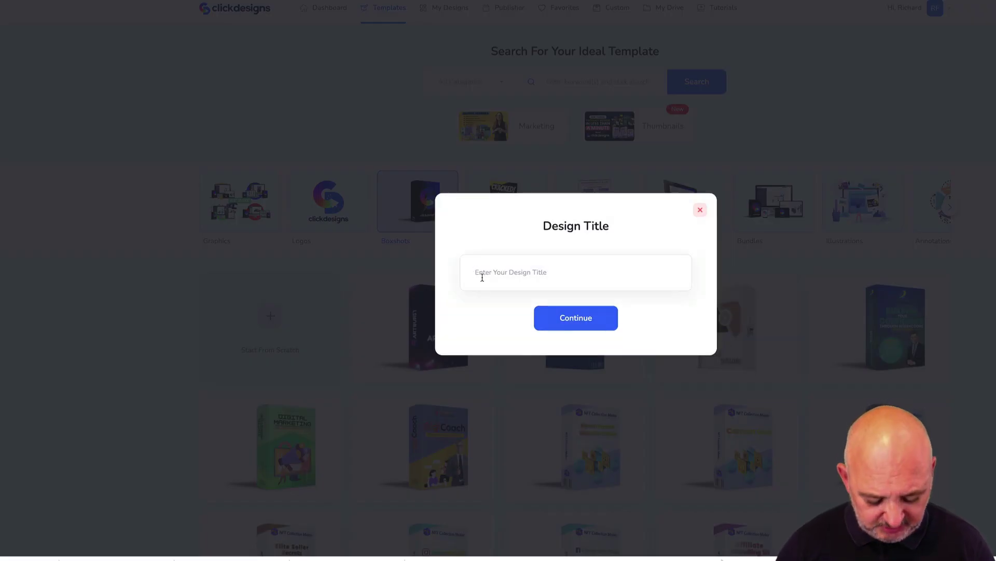
pyautogui.write('video')
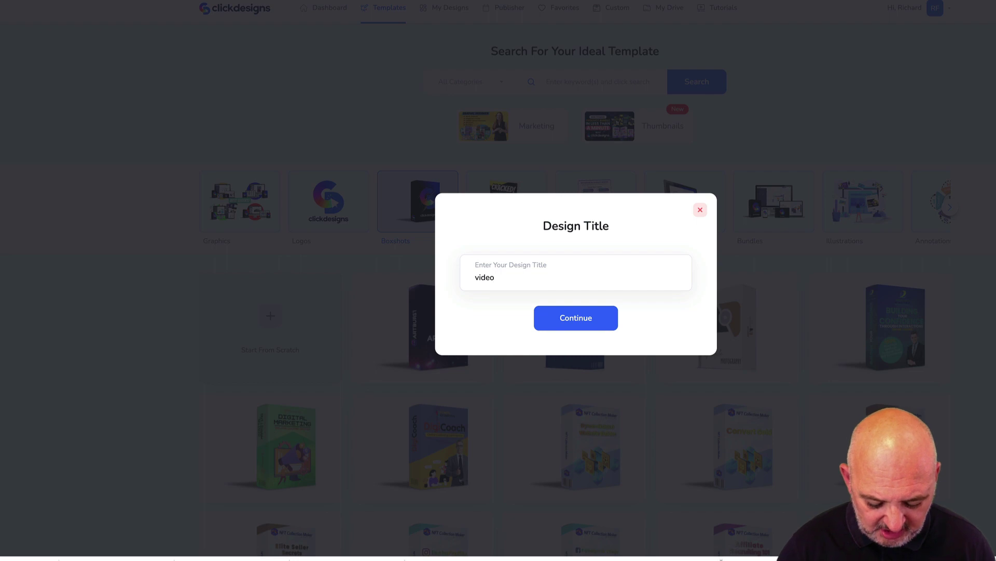
pyautogui.write('ioffer')
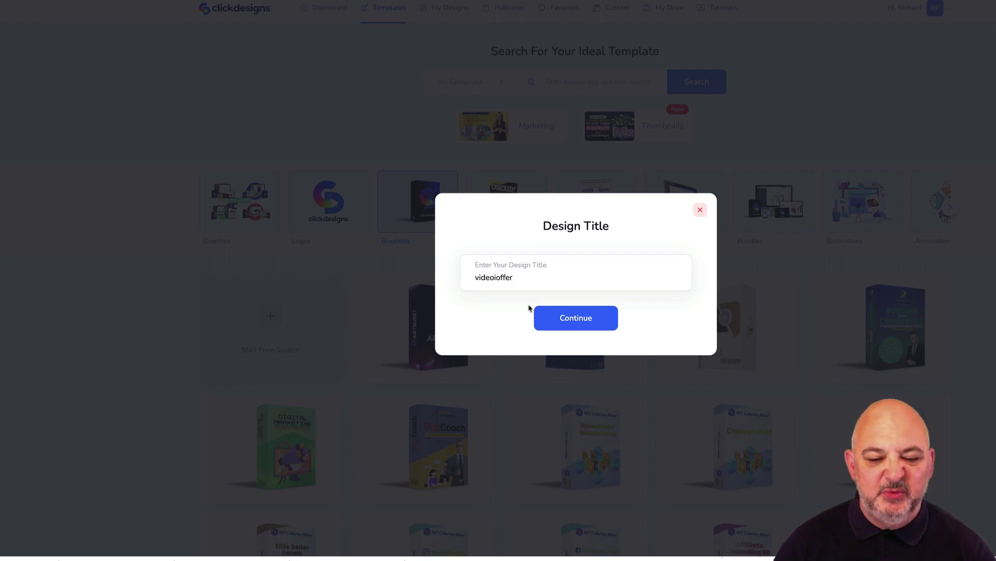
pyautogui.click(603, 318)
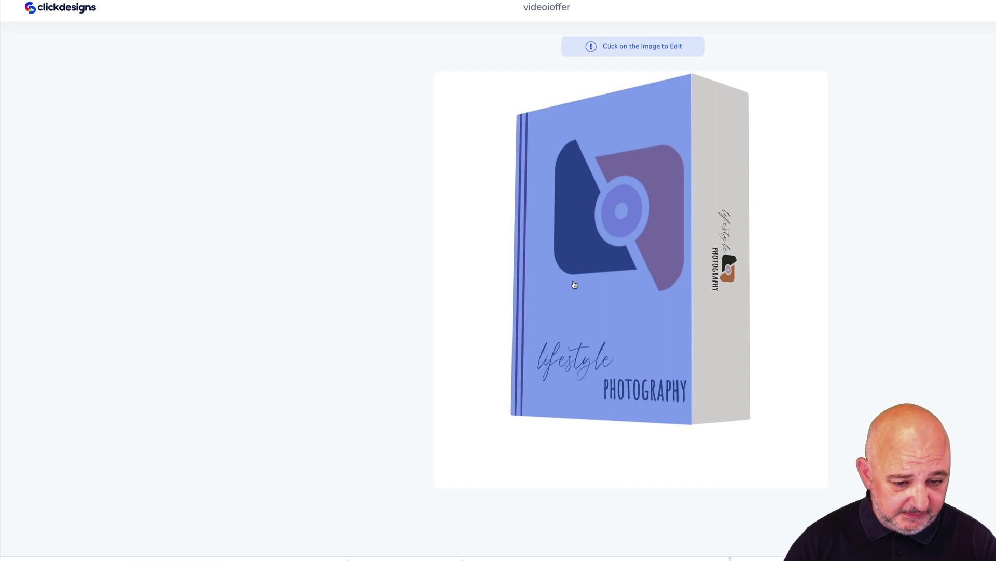
# Open the box's front face in the editor, staying on the page, and show its #EFEBE9 background settings.
pyautogui.click(574, 285)
pyautogui.click(499, 263)
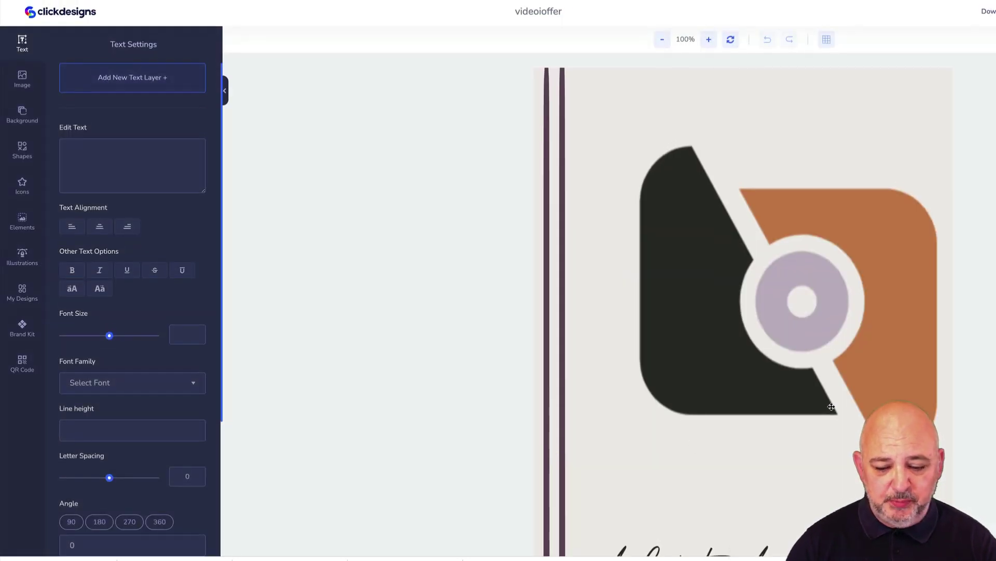
pyautogui.click(615, 172)
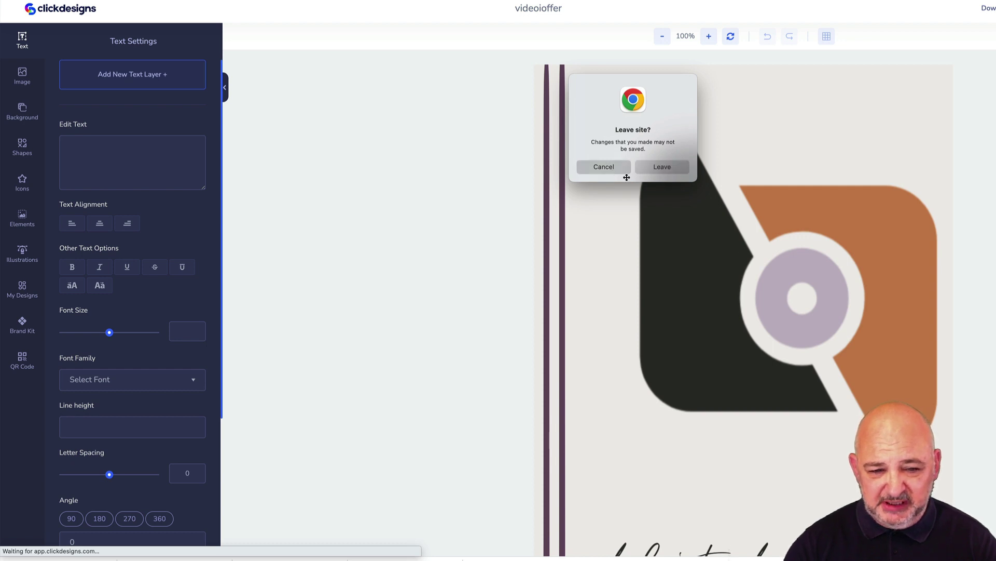
pyautogui.scroll(-3, 772, 261)
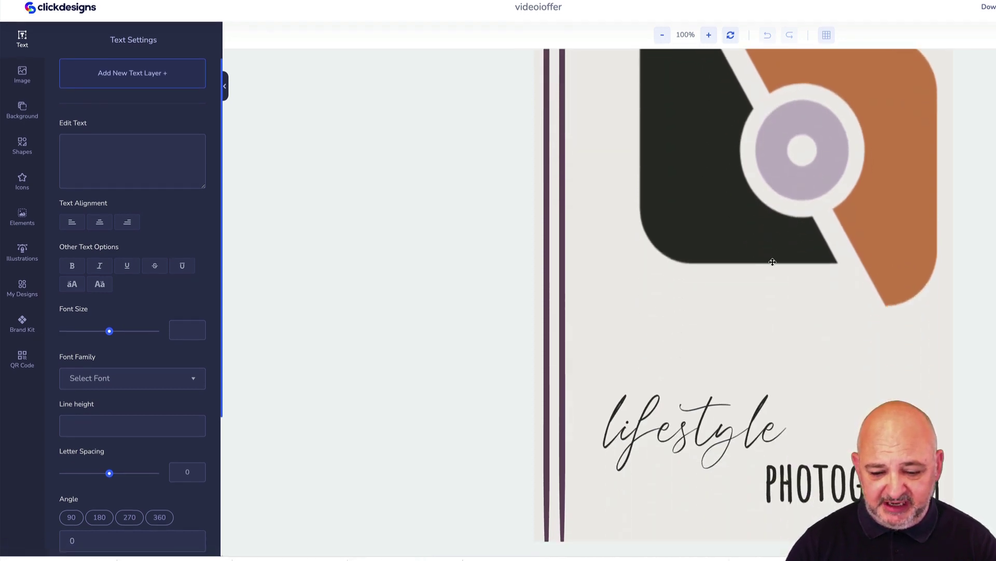
pyautogui.scroll(3, 773, 261)
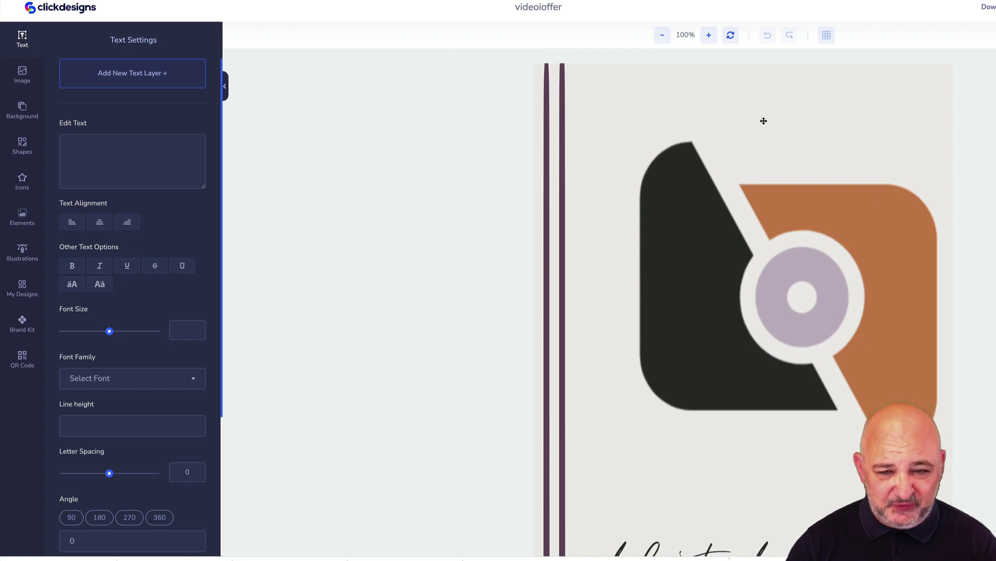
pyautogui.click(792, 116)
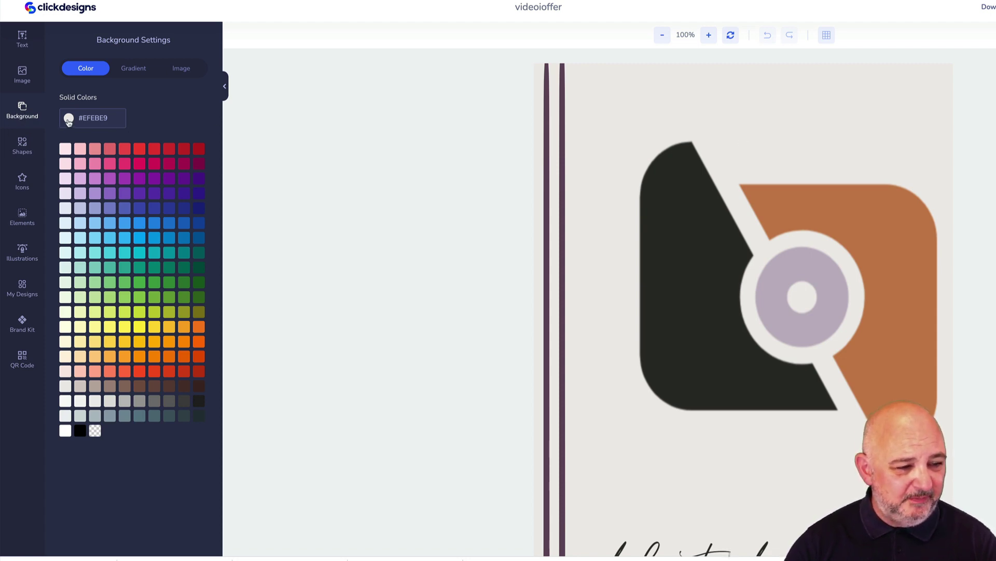
# Make the cover background solid red #D32F2F, then select a thin vertical stripe.
pyautogui.click(168, 149)
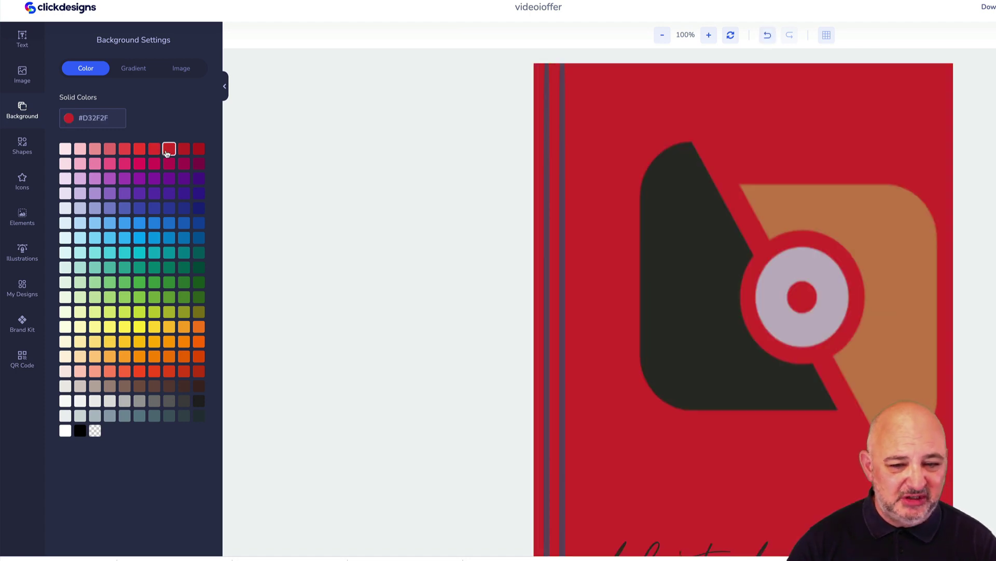
pyautogui.scroll(-3, 819, 356)
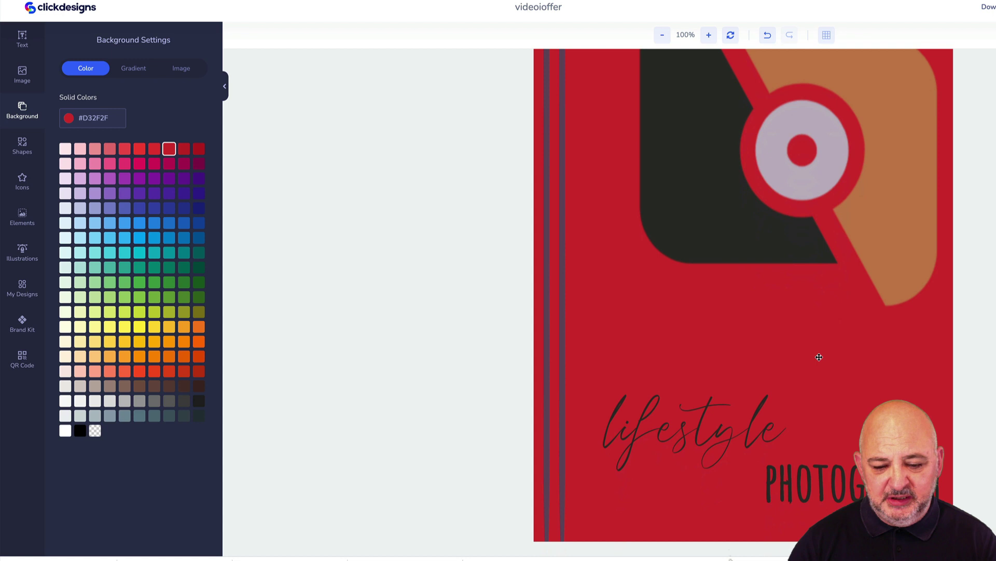
pyautogui.scroll(3, 820, 360)
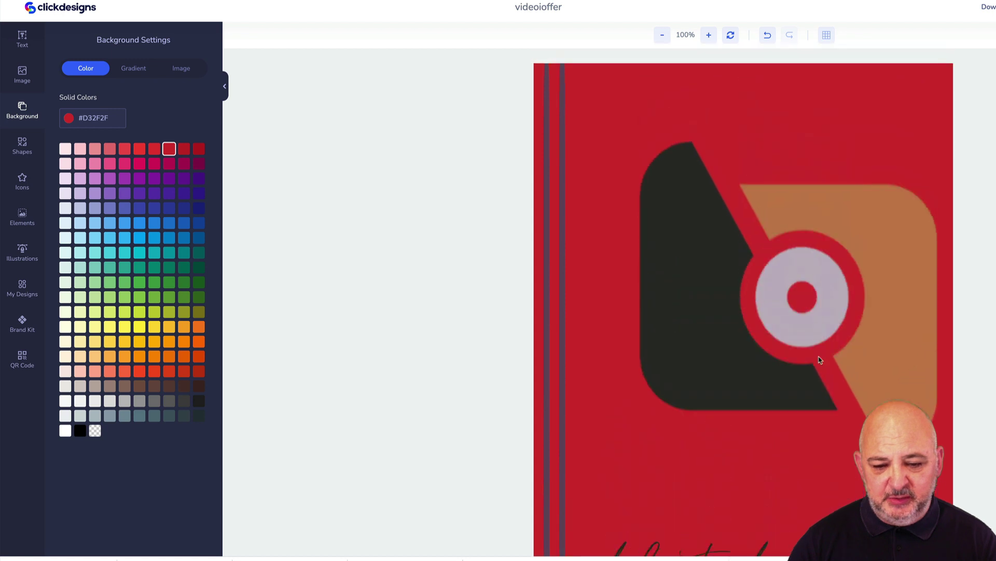
pyautogui.click(562, 166)
# Turn the two left-side cover stripes white (#FFFFFF).
pyautogui.click(547, 167)
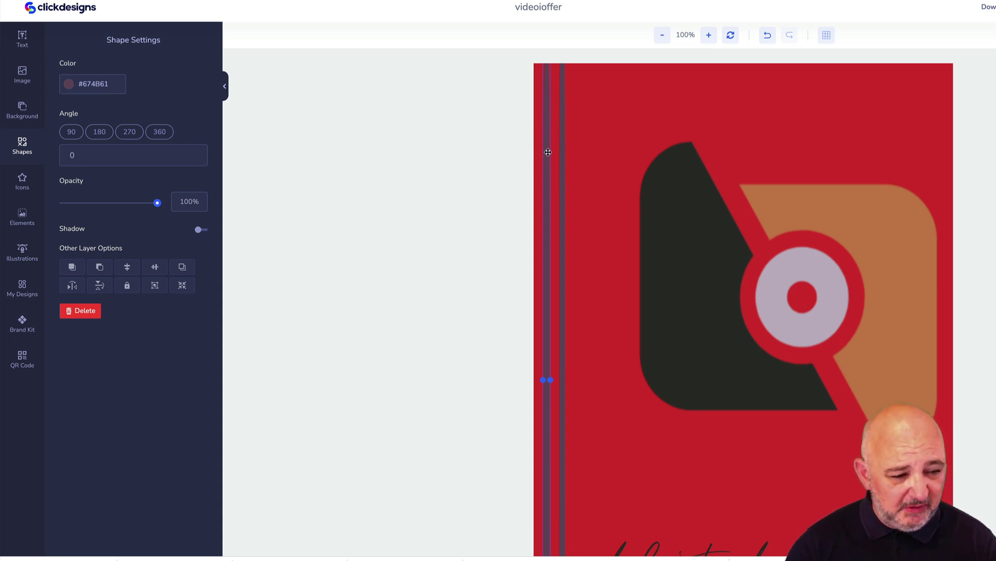
pyautogui.click(69, 85)
pyautogui.moveTo(63, 98); pyautogui.dragTo(48, 92)
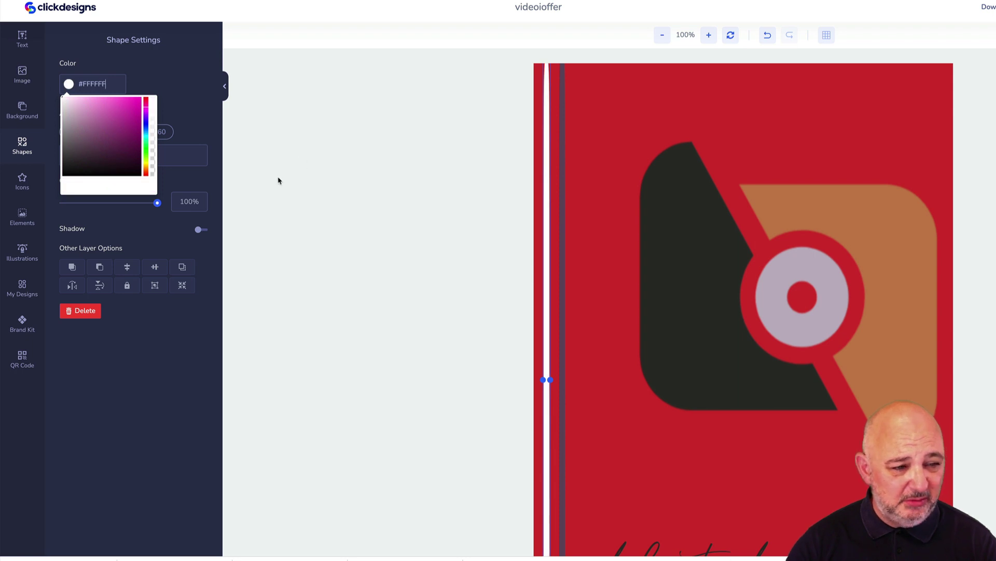
pyautogui.click(143, 344)
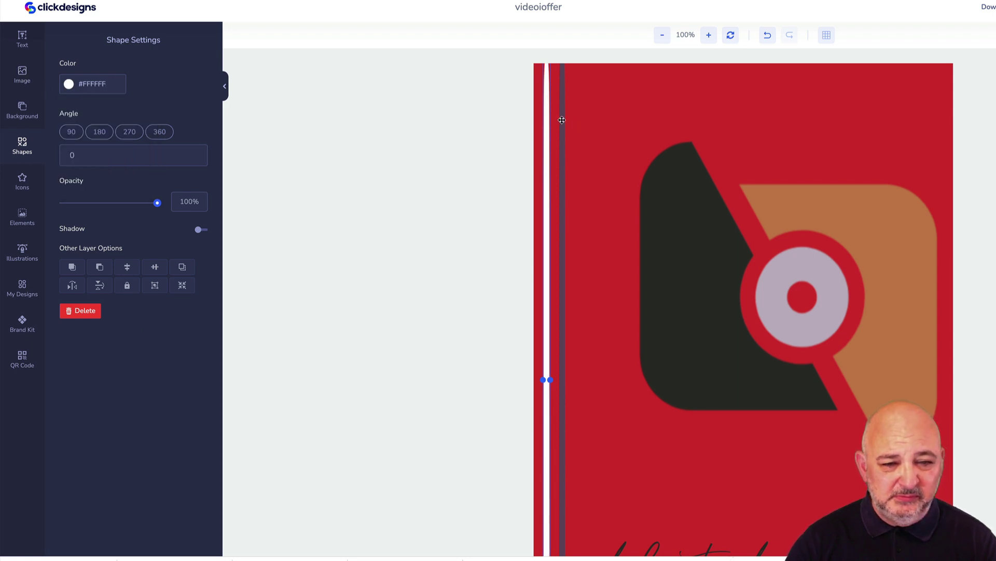
pyautogui.click(562, 121)
pyautogui.click(69, 84)
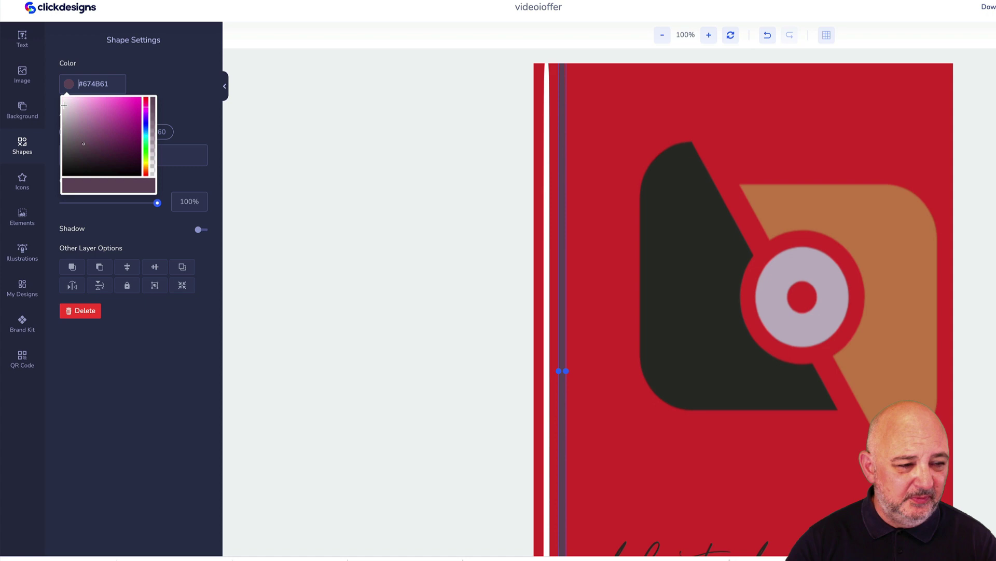
pyautogui.moveTo(63, 99); pyautogui.dragTo(45, 82)
pyautogui.click(166, 87)
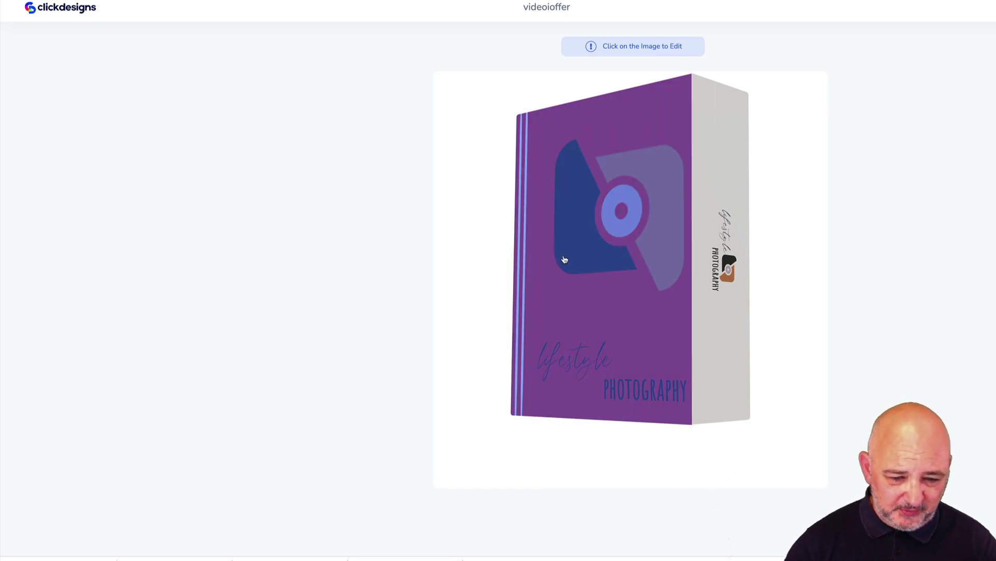
# Reopen the cover design and delete the camera logo.
pyautogui.click(570, 260)
pyautogui.click(499, 243)
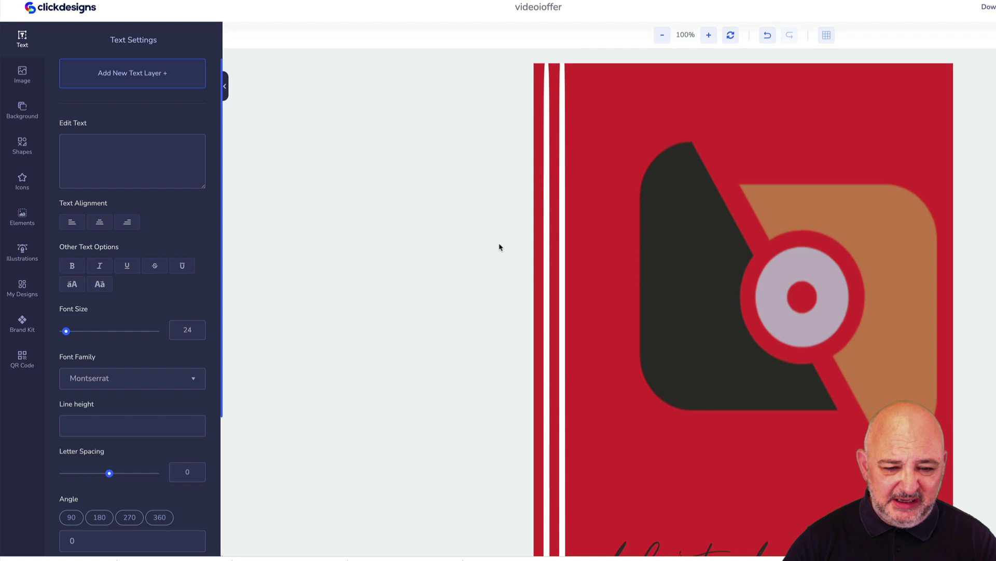
pyautogui.click(721, 327)
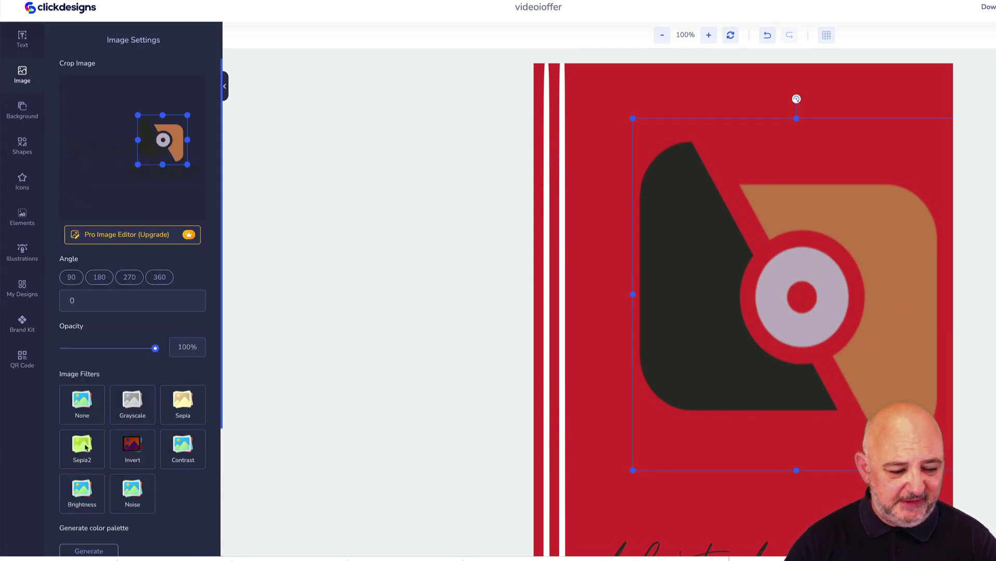
pyautogui.scroll(-1, 86, 447)
pyautogui.scroll(-3, 178, 494)
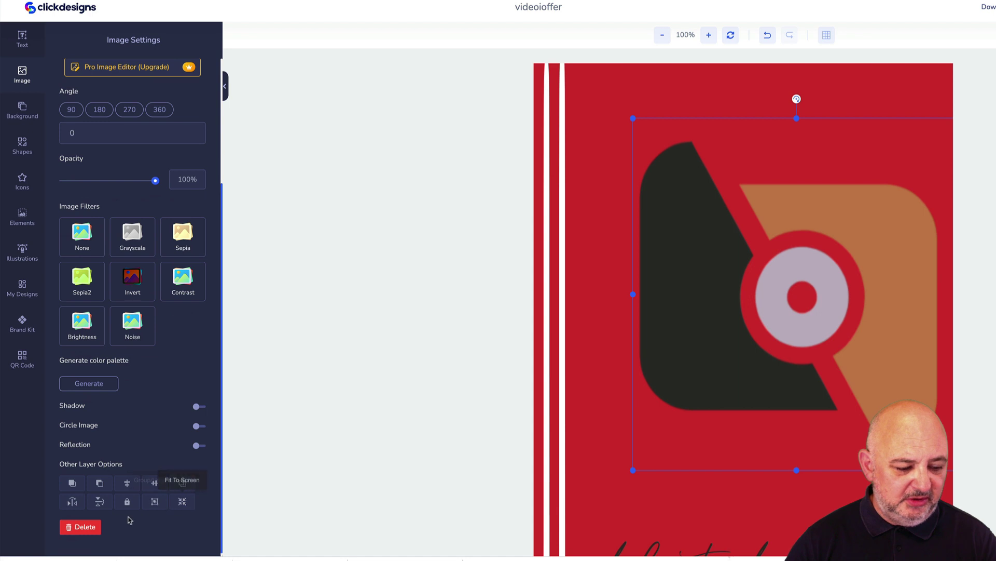
pyautogui.click(83, 526)
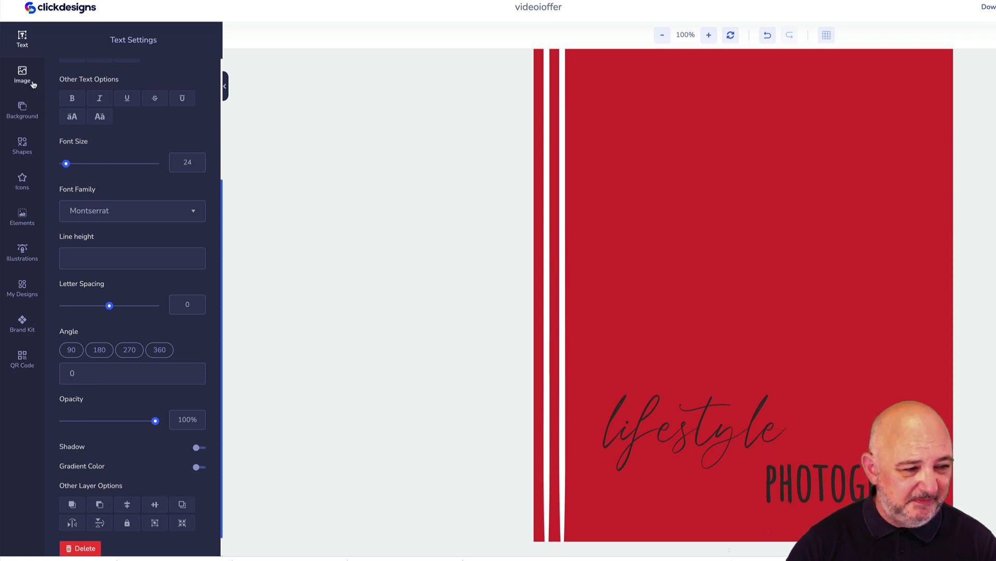
# Delete the lifestyle photography artwork from the cover.
pyautogui.click(723, 425)
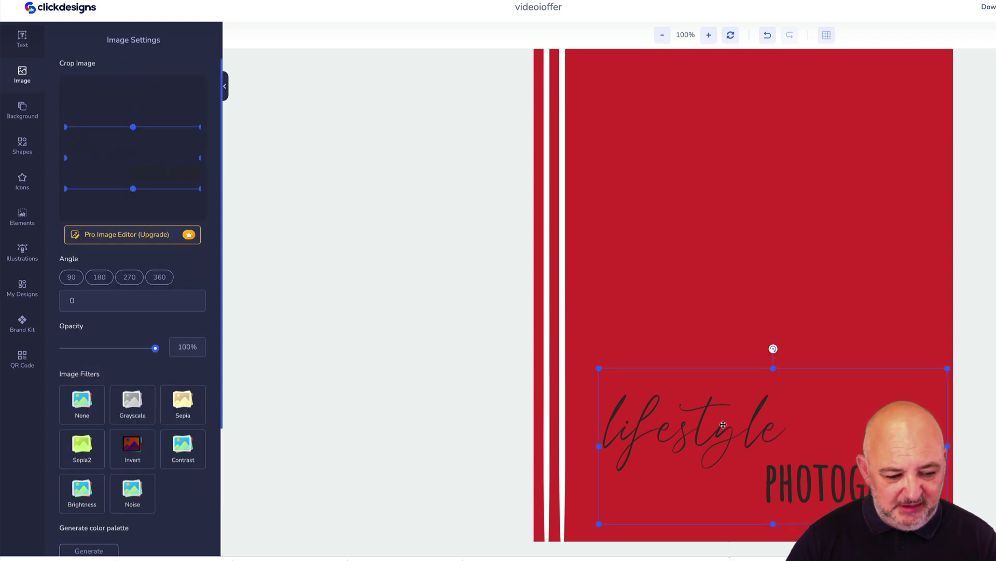
pyautogui.scroll(-2, 161, 383)
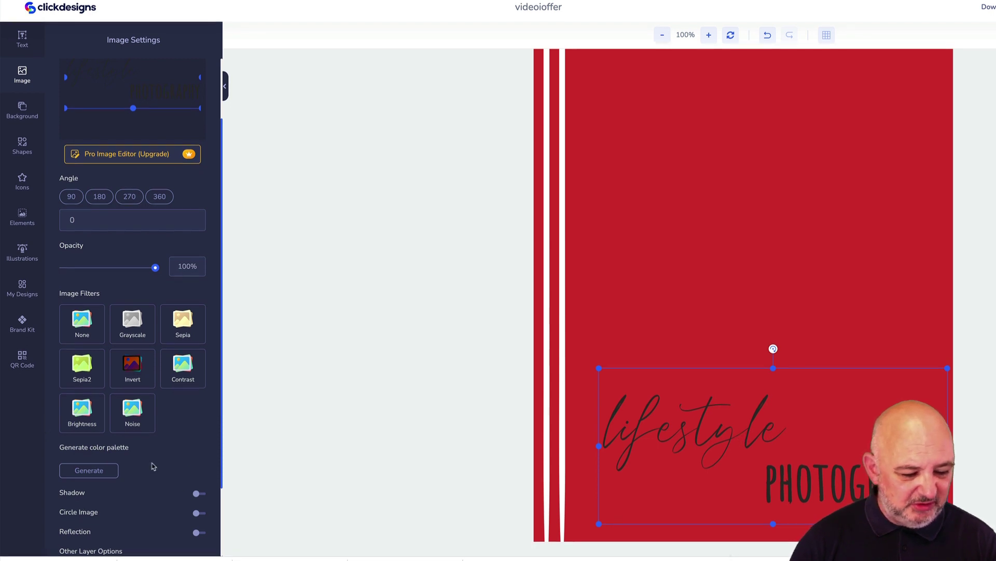
pyautogui.scroll(-2, 147, 438)
pyautogui.click(90, 525)
# Add a text layer near the cover's top reading 'Video Creation'.
pyautogui.scroll(1, 803, 237)
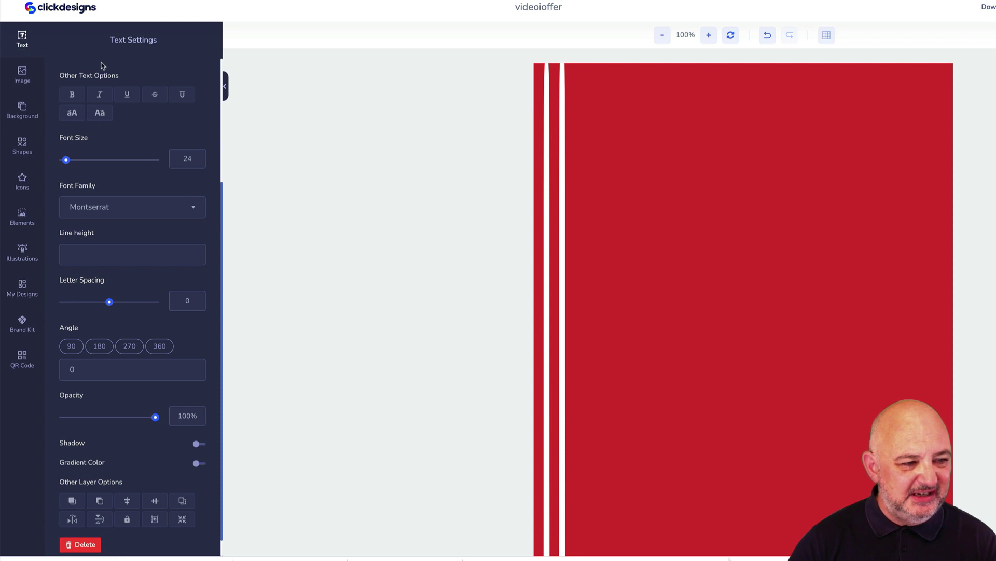
pyautogui.scroll(3, 119, 111)
pyautogui.click(132, 73)
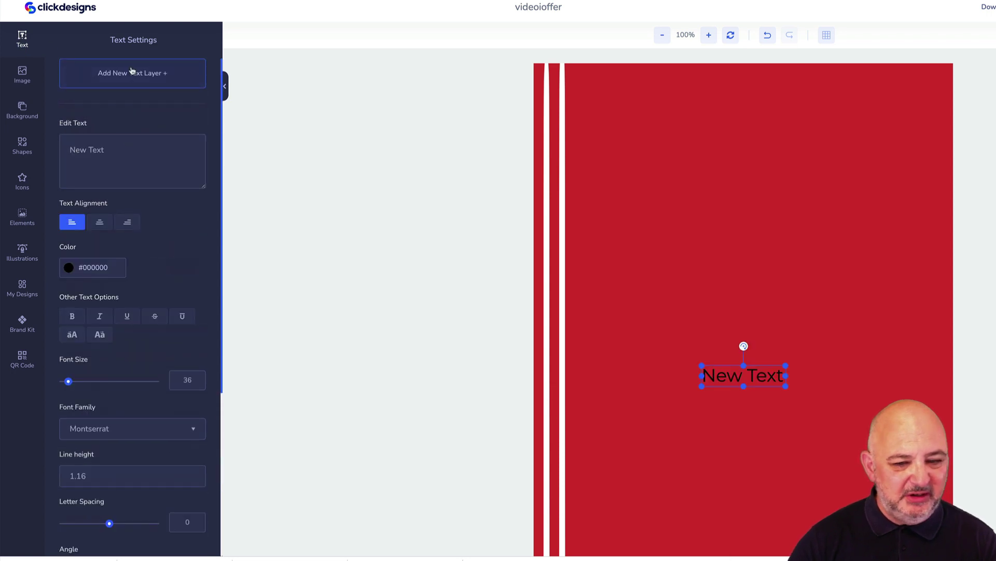
pyautogui.moveTo(743, 381); pyautogui.dragTo(718, 166)
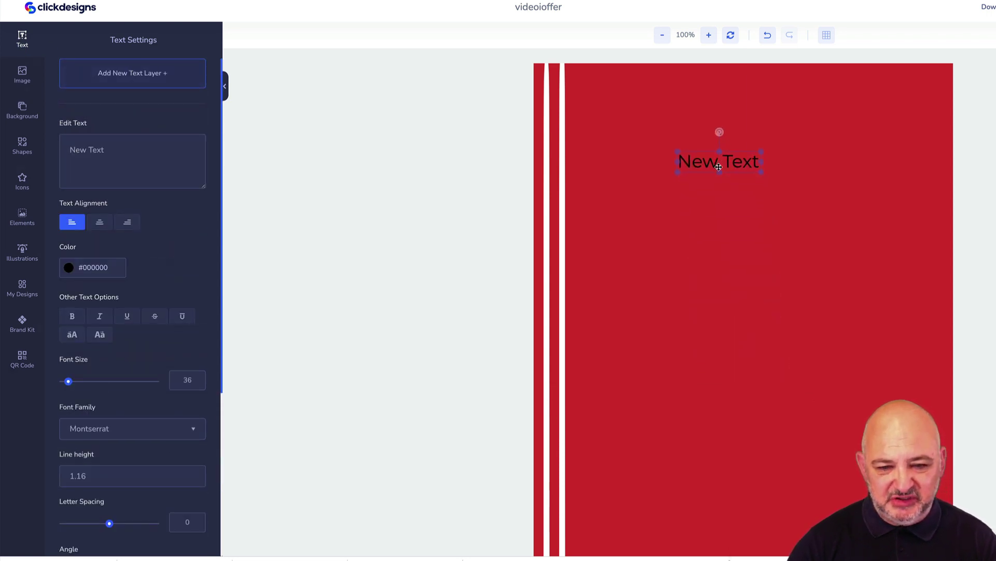
pyautogui.tripleClick(114, 153)
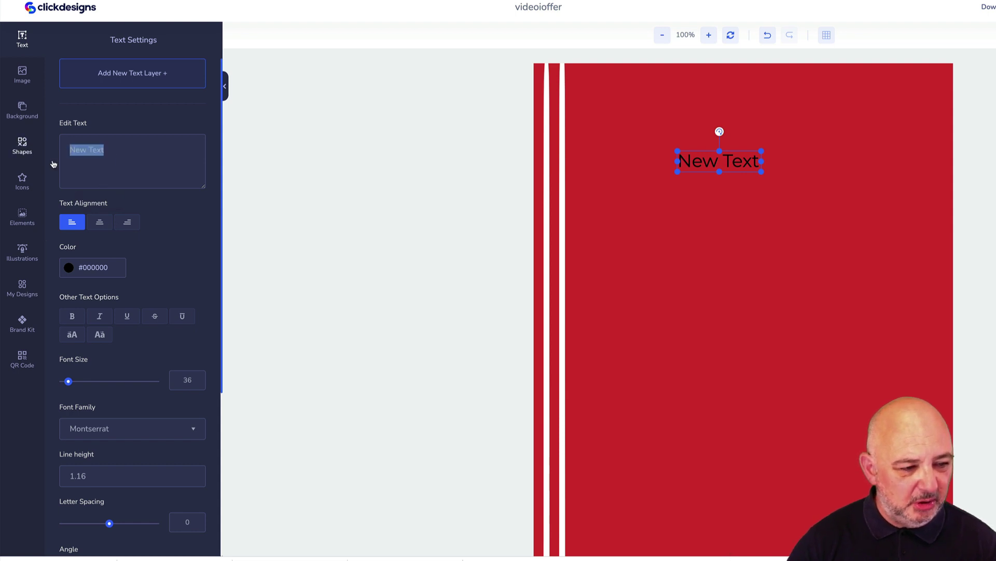
pyautogui.write('V')
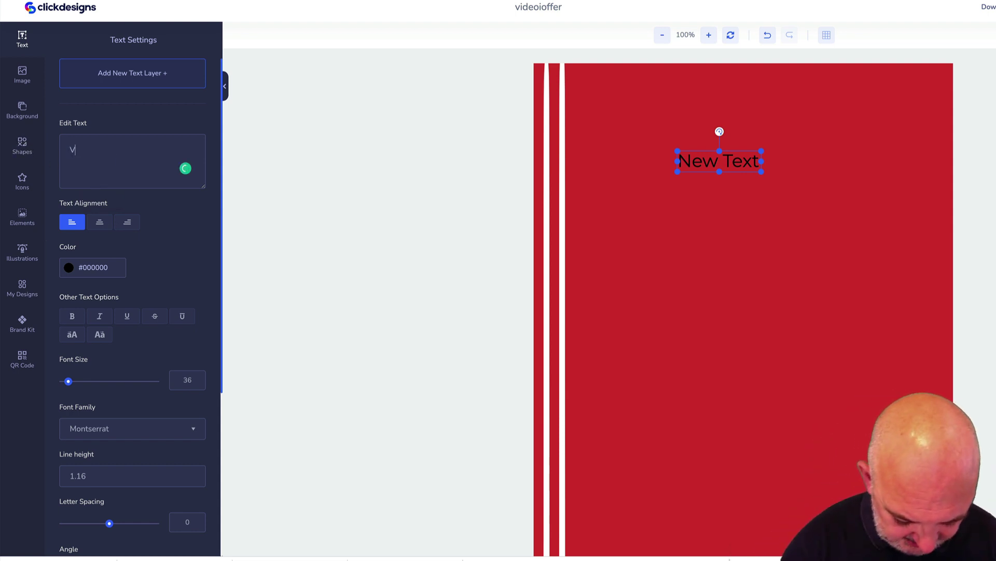
pyautogui.write('ideo Creation')
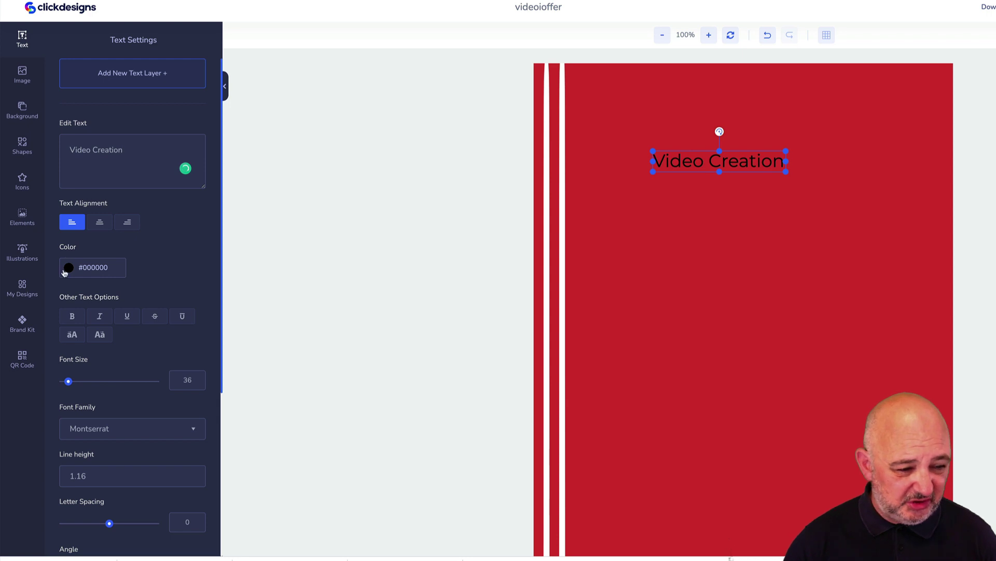
# Make the title white (#FFFFFF) in the Monoton font.
pyautogui.click(64, 273)
pyautogui.moveTo(86, 301); pyautogui.dragTo(22, 257)
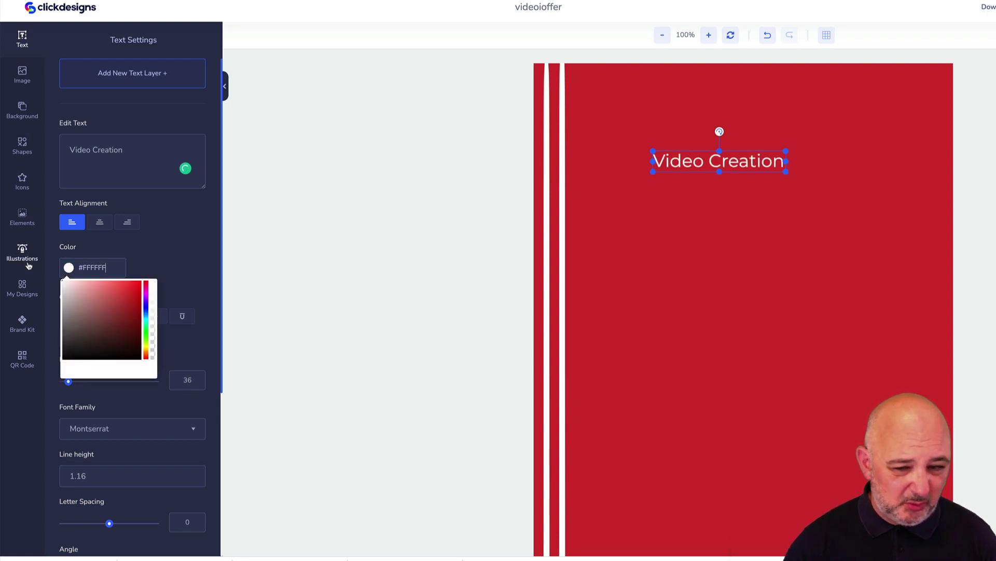
pyautogui.click(187, 266)
pyautogui.scroll(-2, 156, 312)
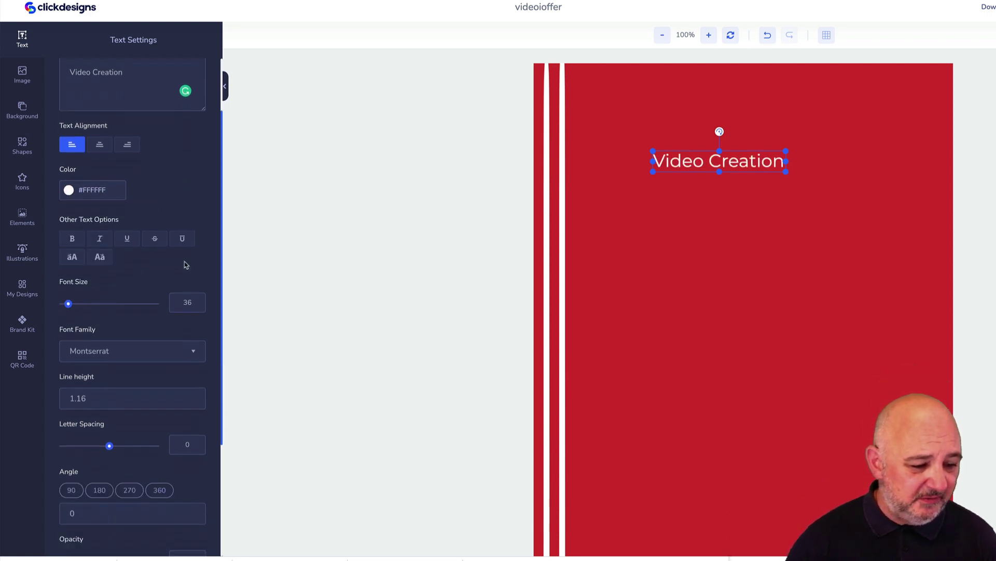
pyautogui.click(121, 341)
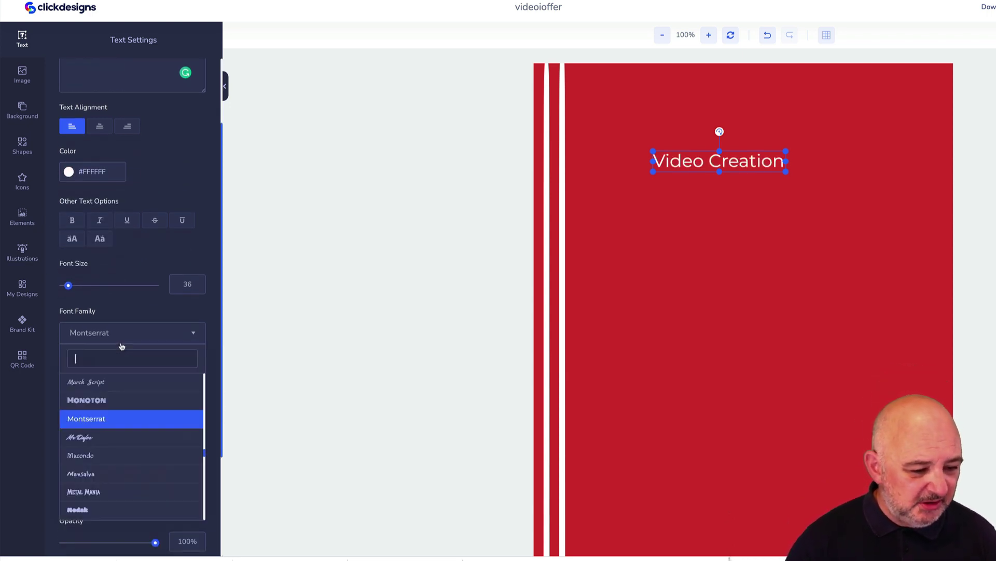
pyautogui.click(135, 404)
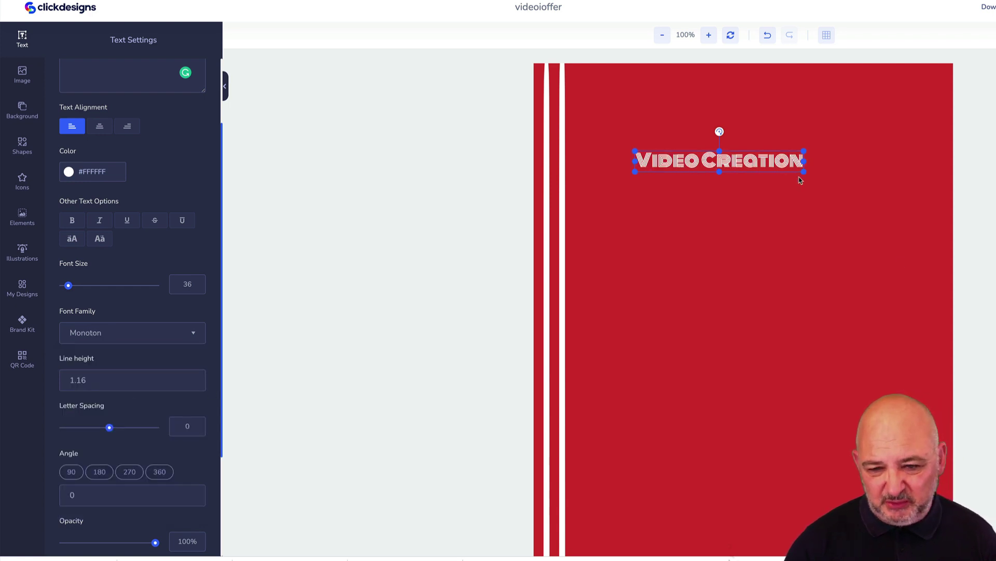
# Enlarge the title to size 77, position it at the cover top, and centre-align it.
pyautogui.moveTo(804, 172); pyautogui.dragTo(954, 191)
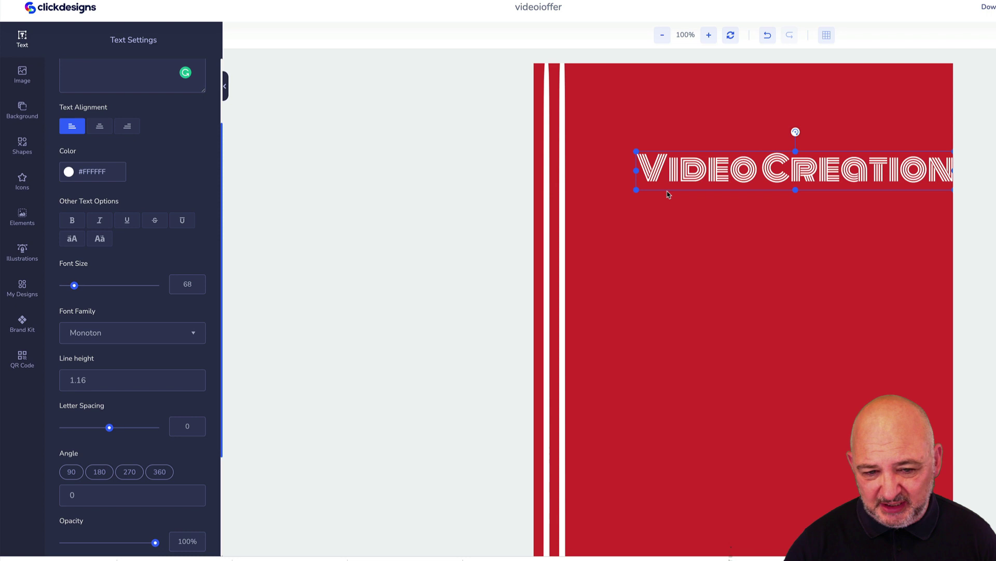
pyautogui.moveTo(638, 189); pyautogui.dragTo(598, 118)
pyautogui.moveTo(916, 123); pyautogui.dragTo(944, 124)
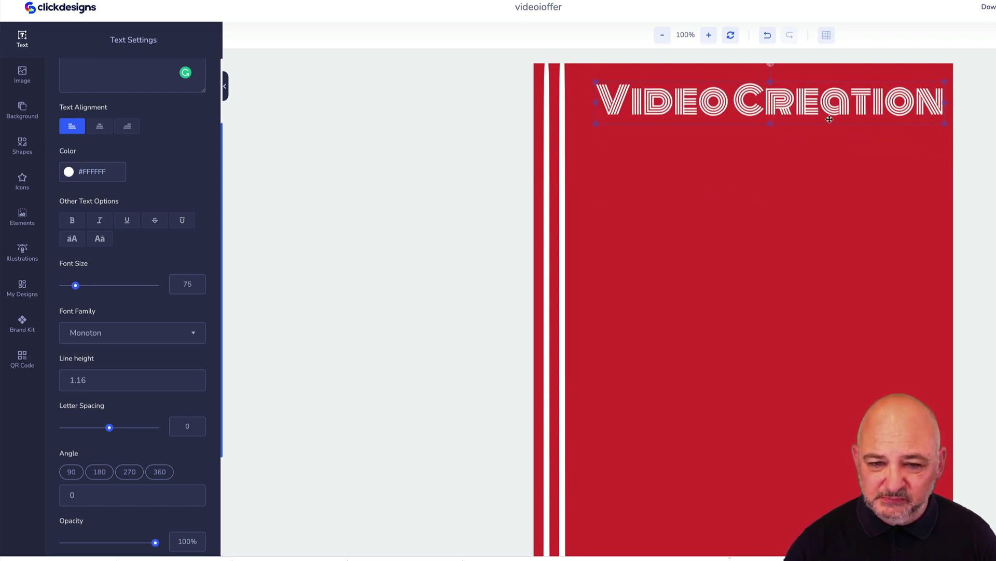
pyautogui.moveTo(781, 112); pyautogui.dragTo(776, 136)
pyautogui.moveTo(937, 147); pyautogui.dragTo(945, 134)
pyautogui.moveTo(886, 138); pyautogui.dragTo(877, 138)
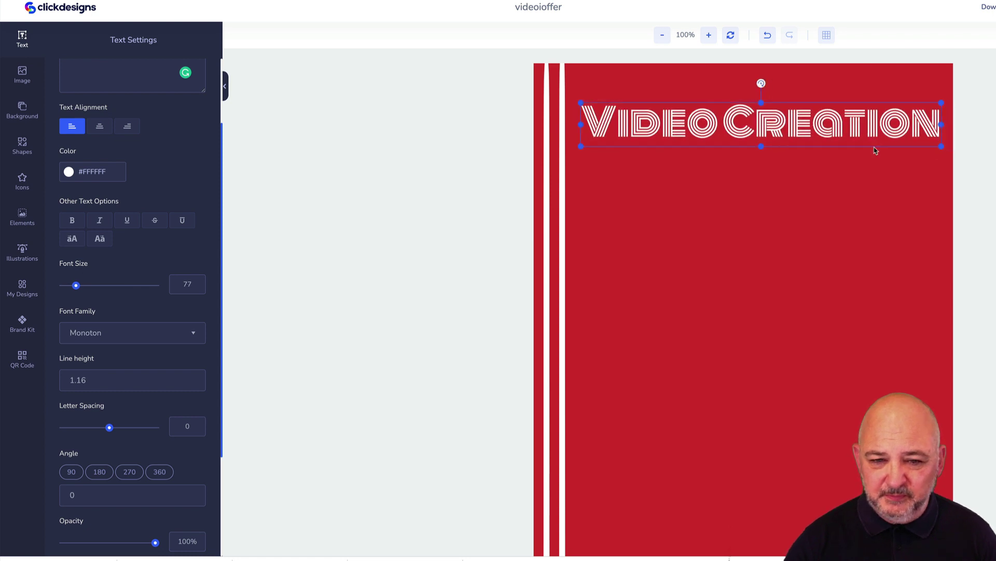
pyautogui.click(22, 39)
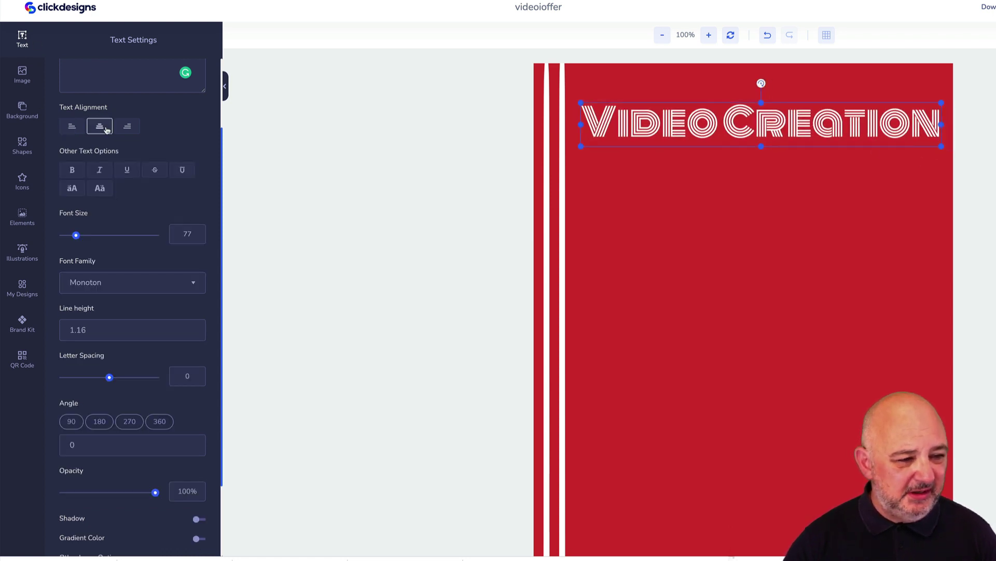
pyautogui.scroll(2, 111, 104)
pyautogui.scroll(1, 131, 140)
# Add a white 'SOFTWARE' text layer in the Modak font.
pyautogui.click(140, 84)
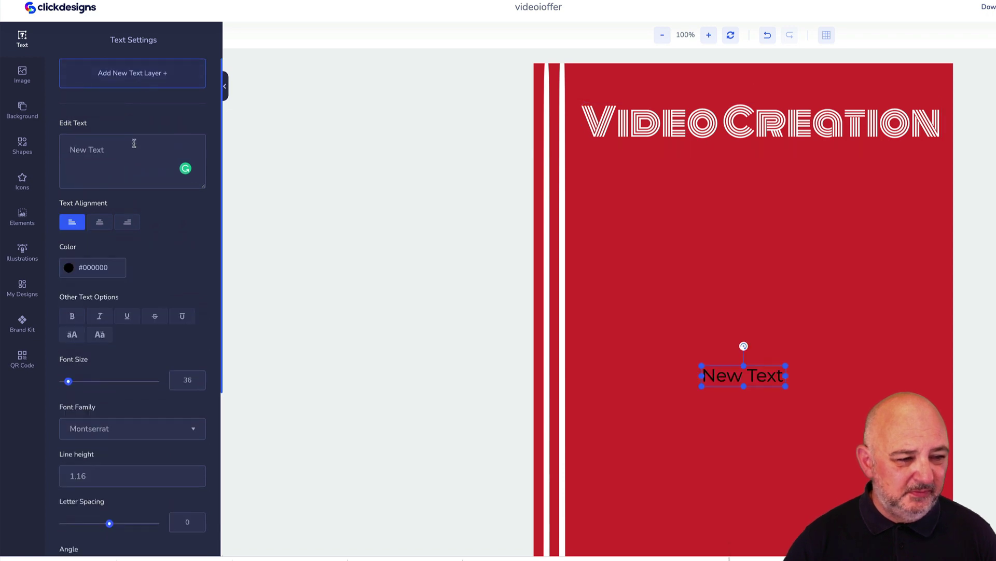
pyautogui.moveTo(140, 151); pyautogui.dragTo(43, 144)
pyautogui.write('SOFTWARE')
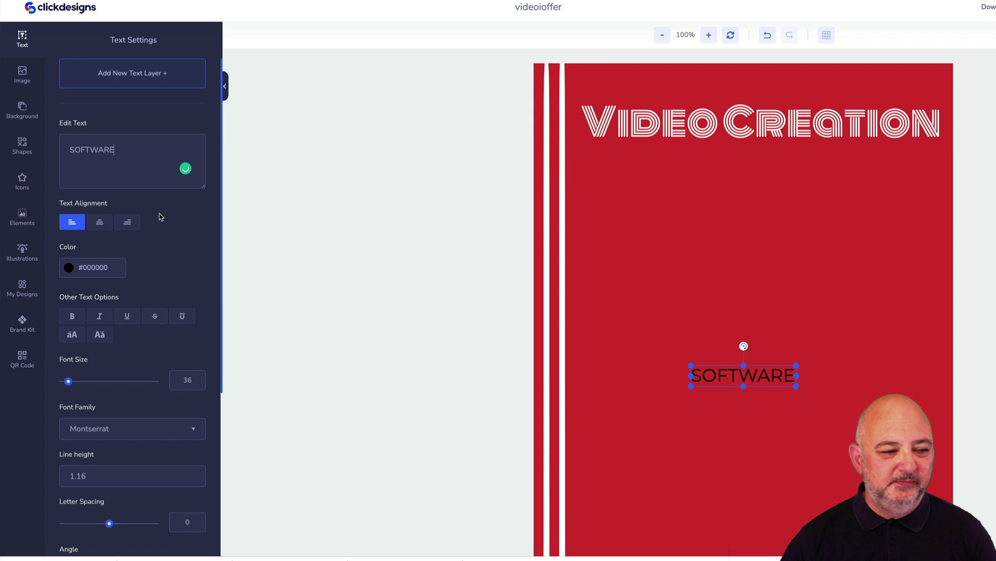
pyautogui.click(68, 267)
pyautogui.click(75, 287)
pyautogui.click(63, 281)
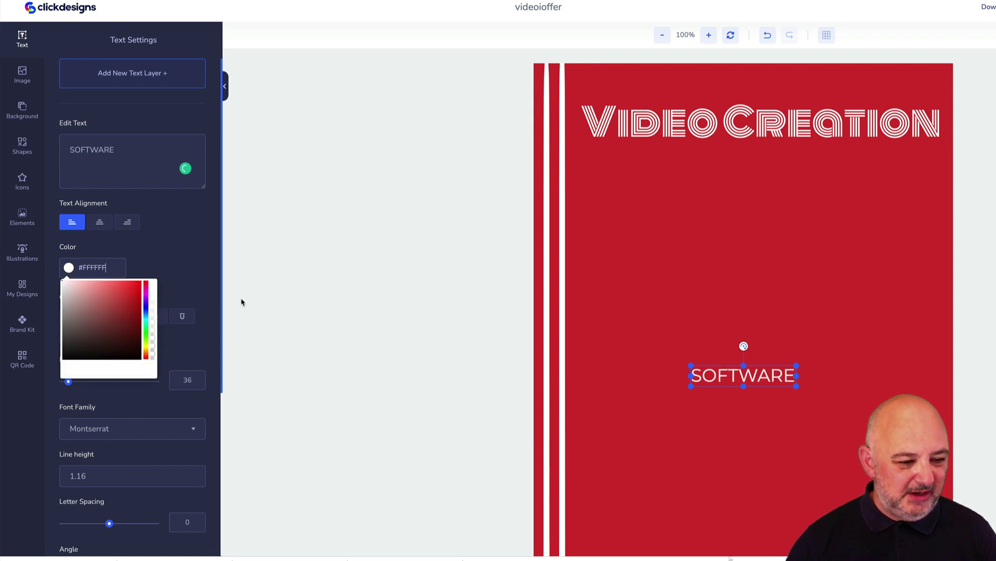
pyautogui.click(195, 255)
pyautogui.click(155, 431)
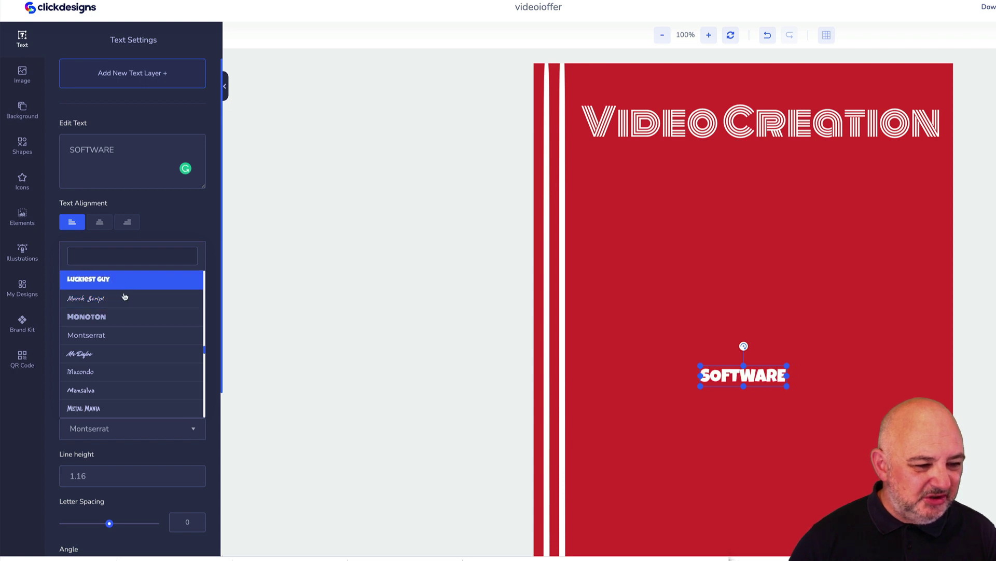
pyautogui.scroll(-2, 138, 396)
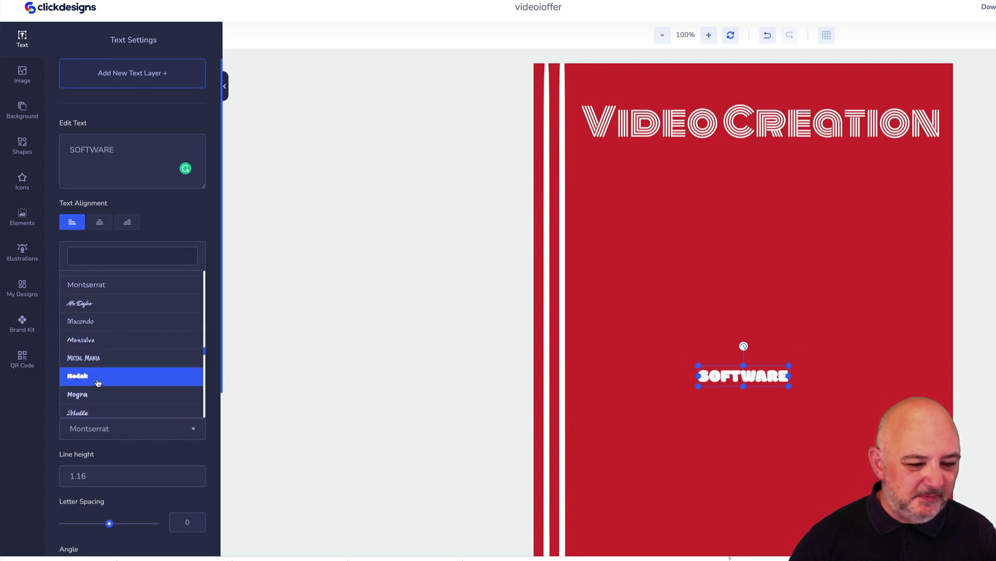
pyautogui.click(98, 379)
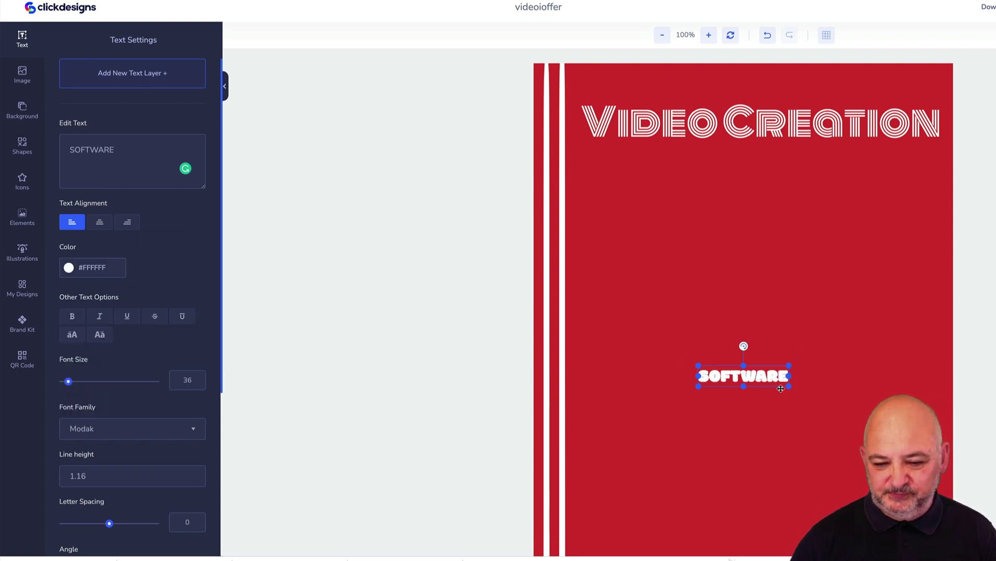
# Enlarge SOFTWARE to size 109 and centre it beneath the Video Creation title.
pyautogui.moveTo(789, 388); pyautogui.dragTo(966, 427)
pyautogui.moveTo(845, 394); pyautogui.dragTo(770, 174)
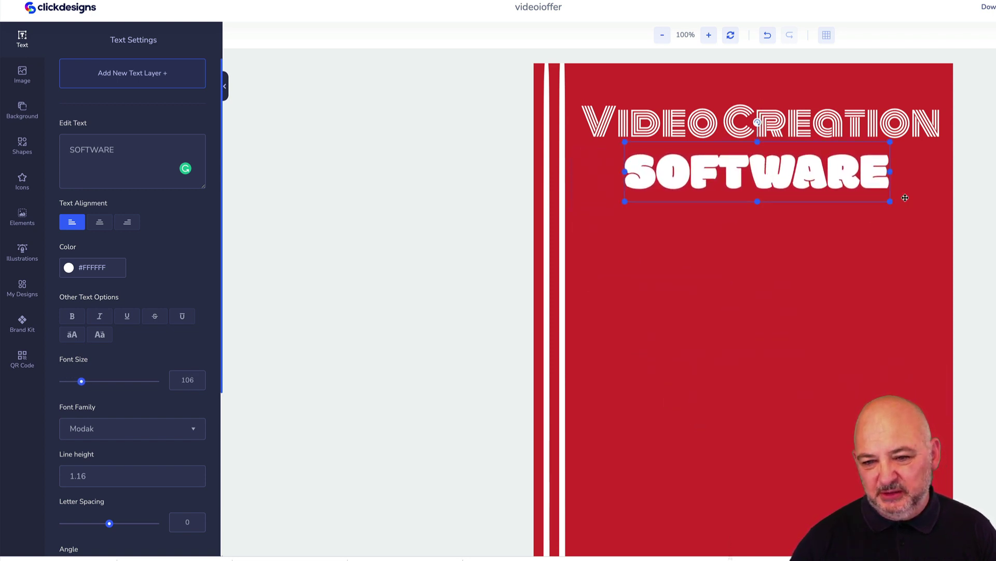
pyautogui.moveTo(893, 202); pyautogui.dragTo(826, 187)
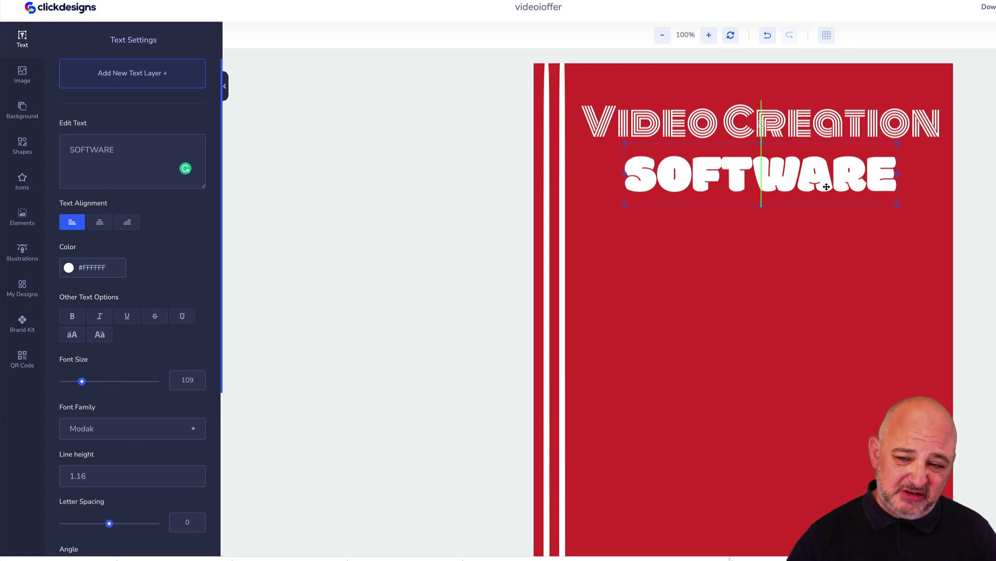
pyautogui.moveTo(827, 186); pyautogui.dragTo(825, 187)
pyautogui.moveTo(798, 130); pyautogui.dragTo(803, 128)
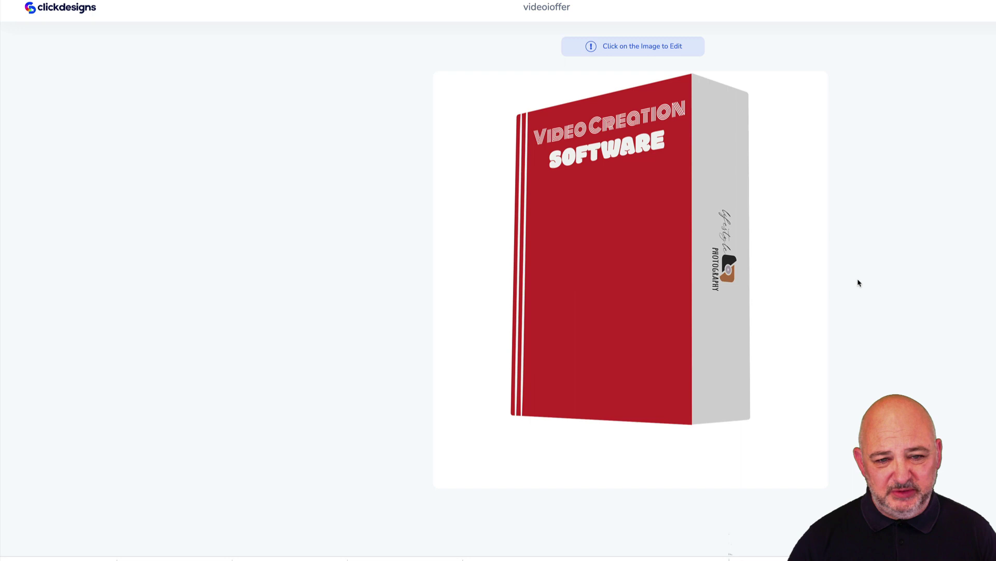
# Reopen the box cover in the editor and switch the title text to uppercase.
pyautogui.click(566, 221)
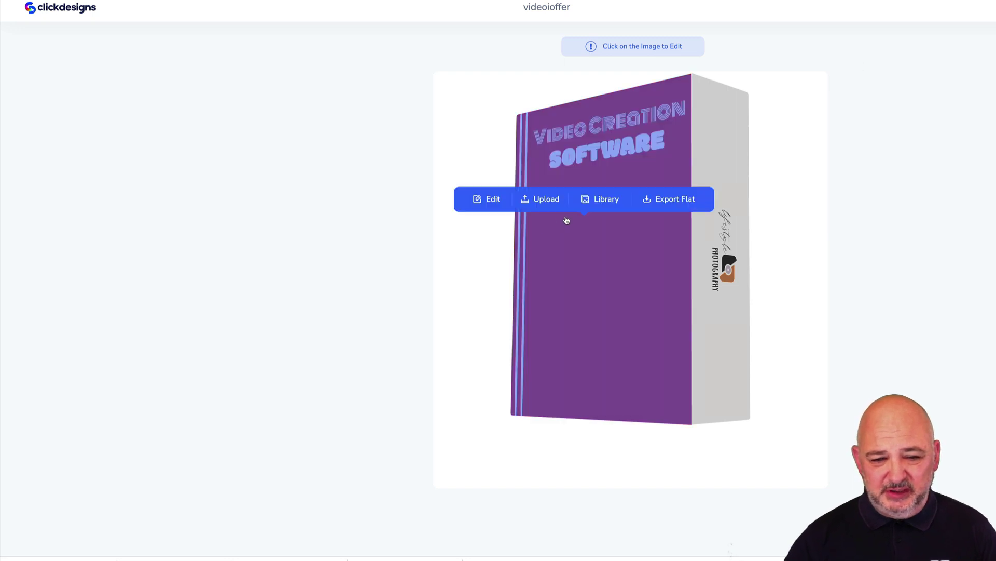
pyautogui.click(483, 198)
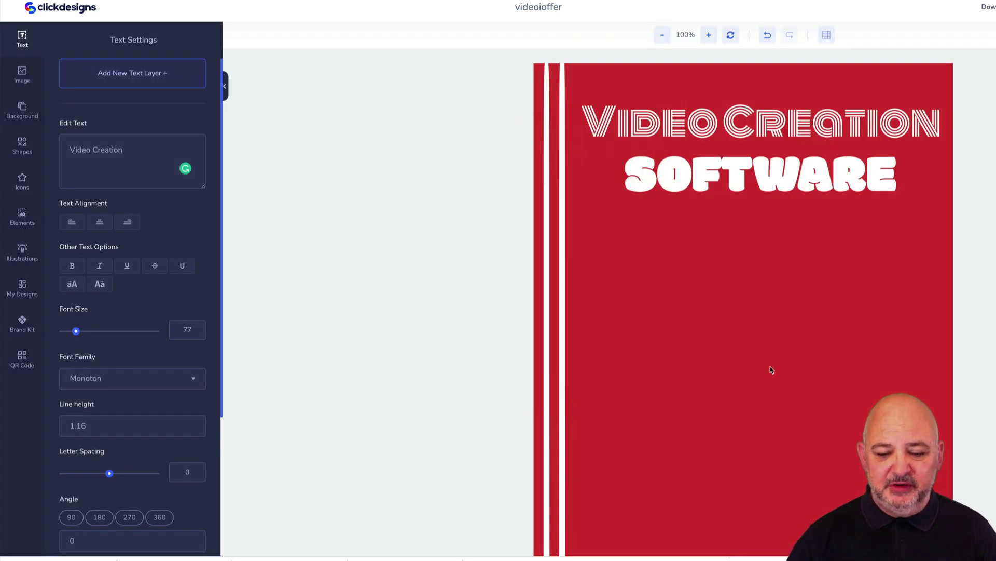
pyautogui.scroll(-5, 771, 370)
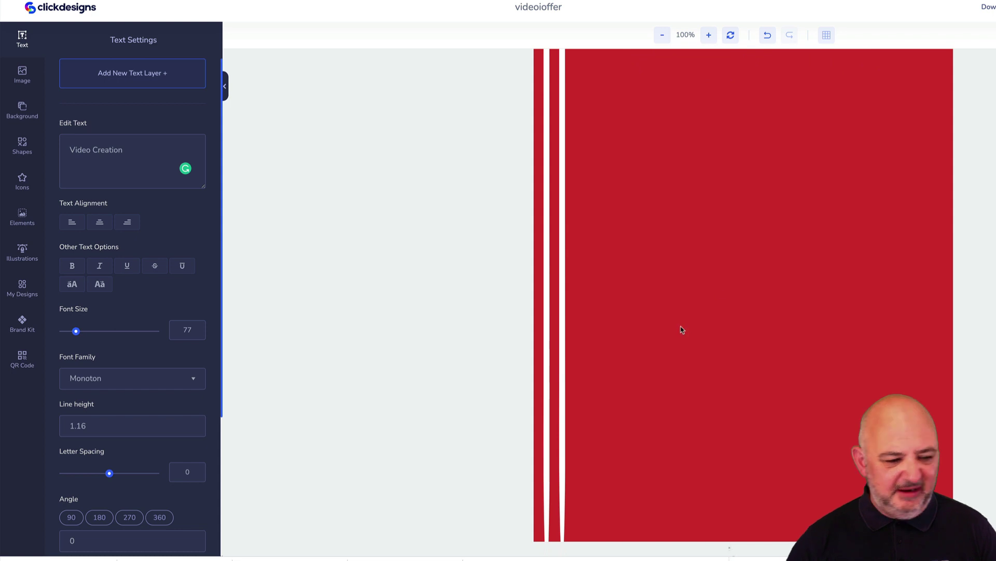
pyautogui.click(76, 284)
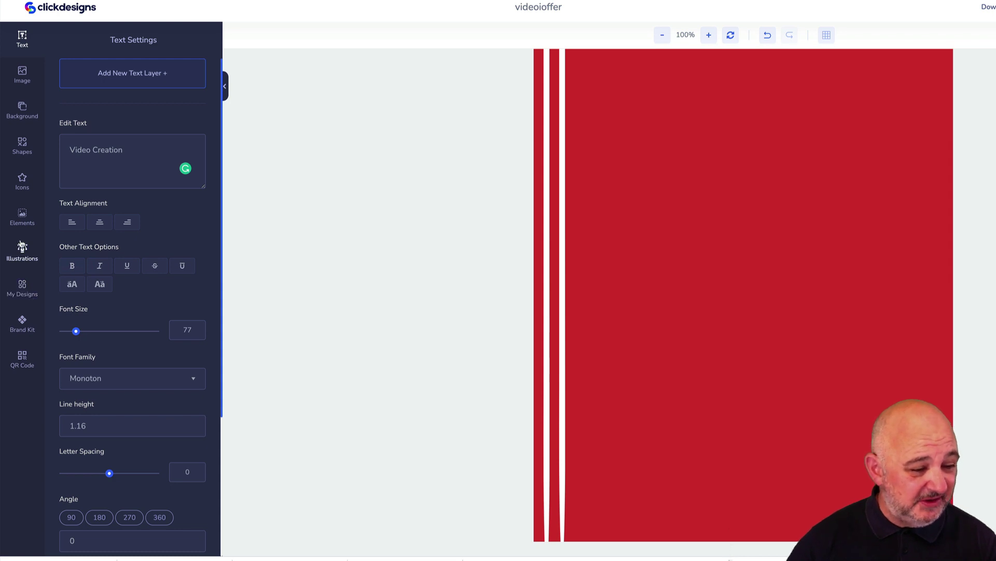
# Open the Elements library and look through the Banners category.
pyautogui.click(21, 184)
pyautogui.scroll(-2, 132, 295)
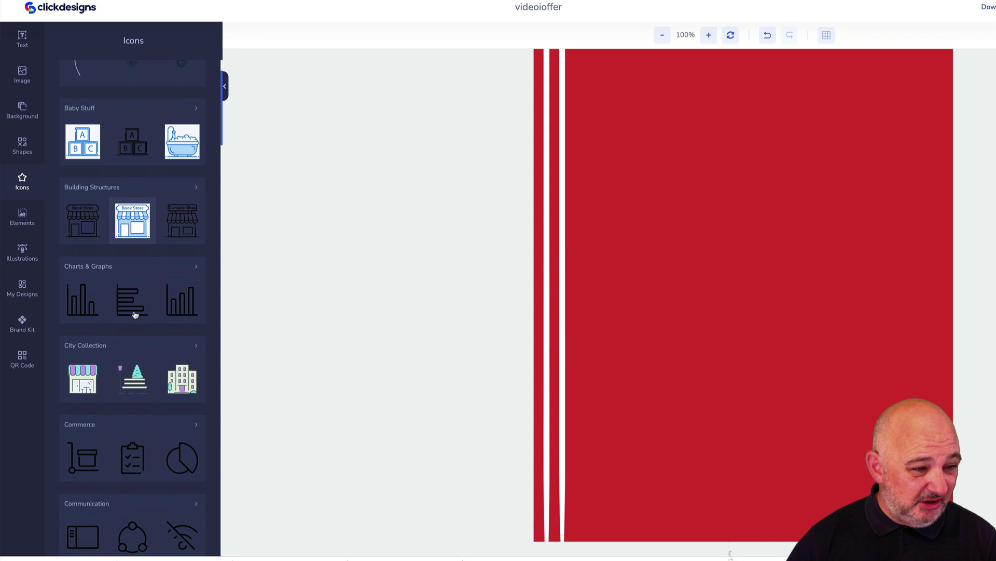
pyautogui.click(22, 217)
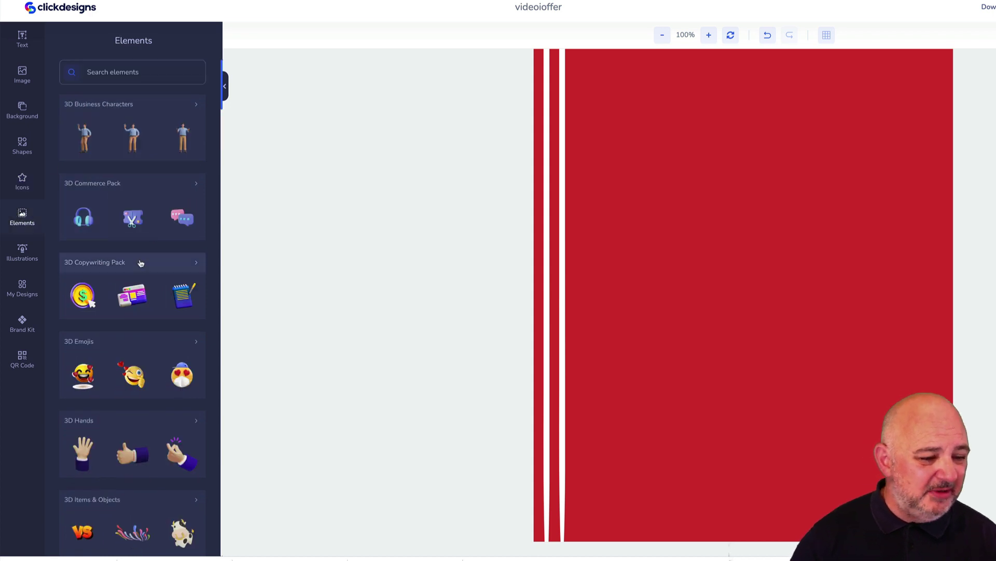
pyautogui.scroll(-5, 137, 291)
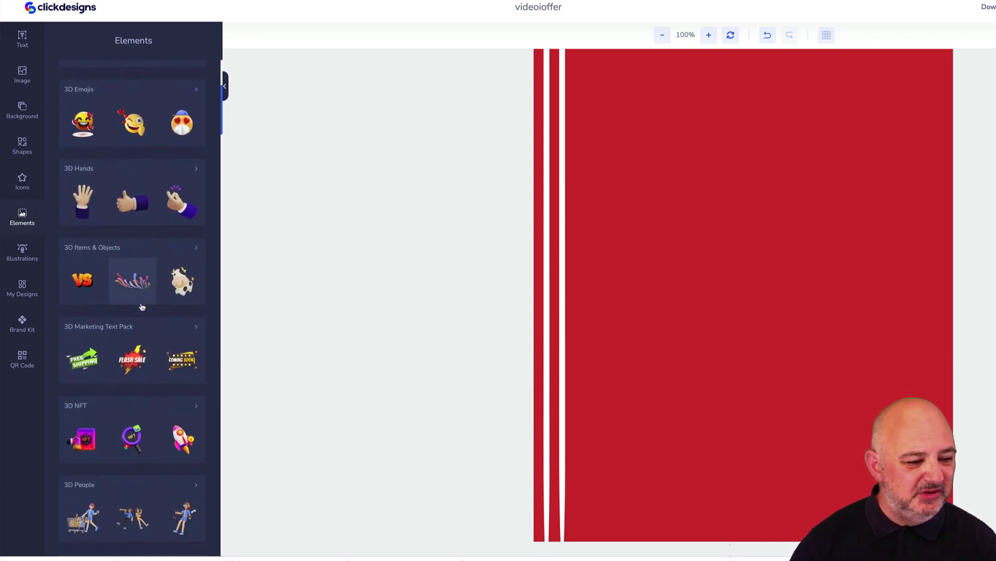
pyautogui.scroll(-2, 142, 306)
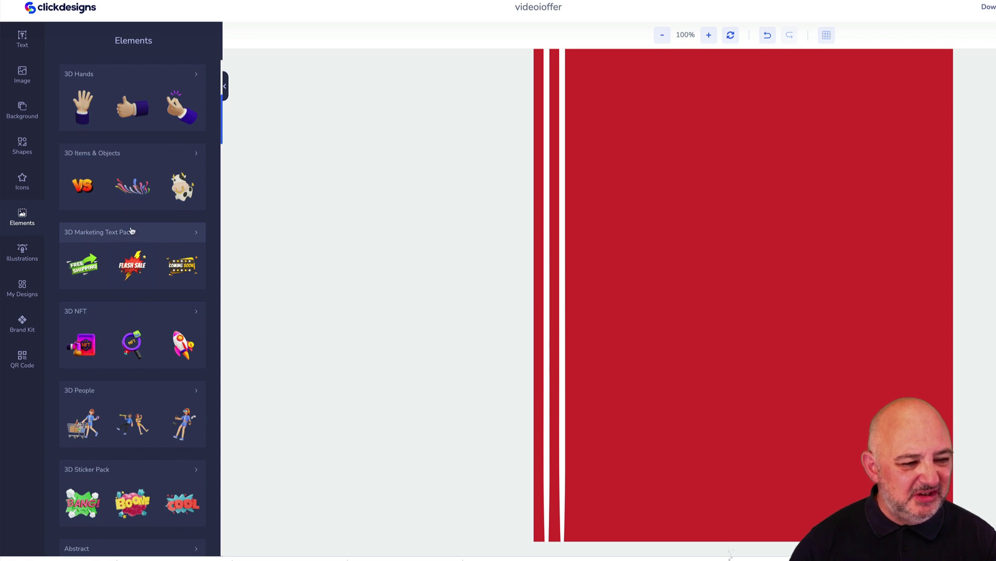
pyautogui.scroll(-4, 147, 275)
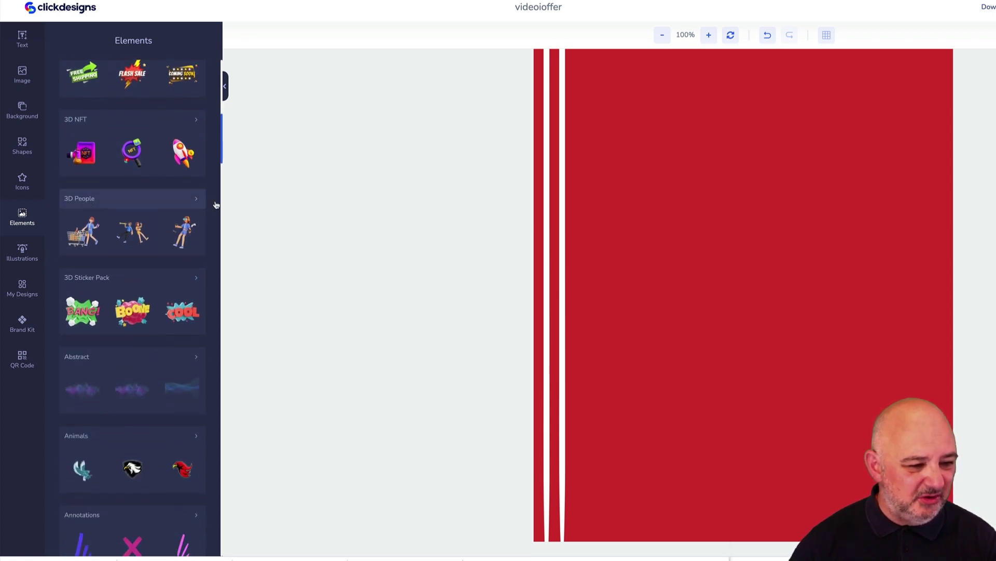
pyautogui.scroll(-2, 135, 291)
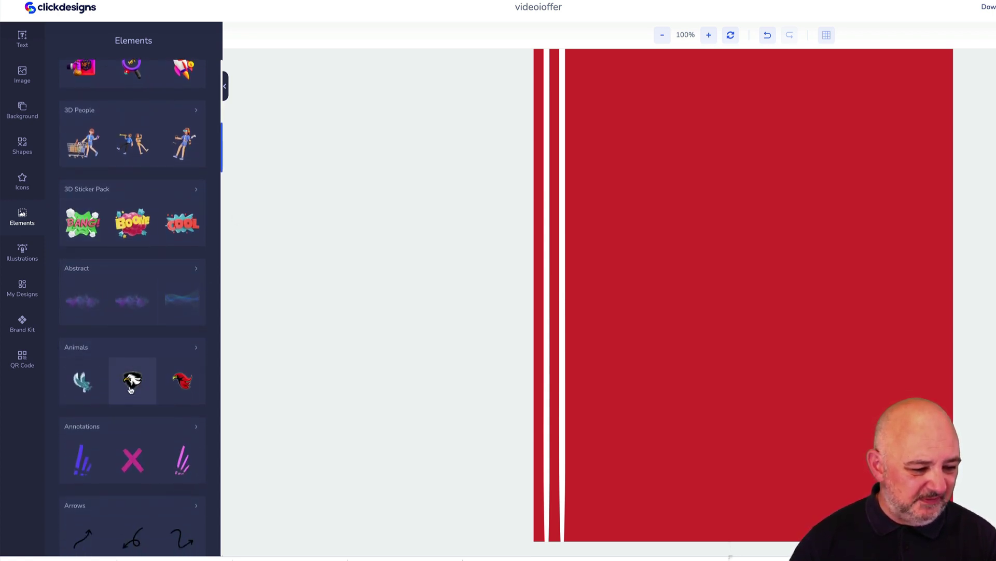
pyautogui.scroll(-6, 130, 389)
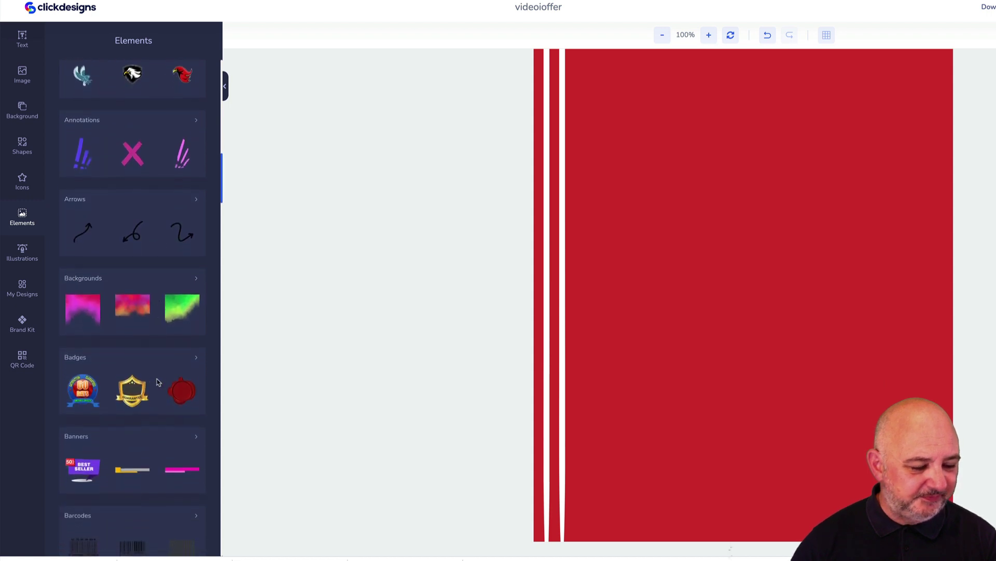
pyautogui.scroll(-3, 159, 382)
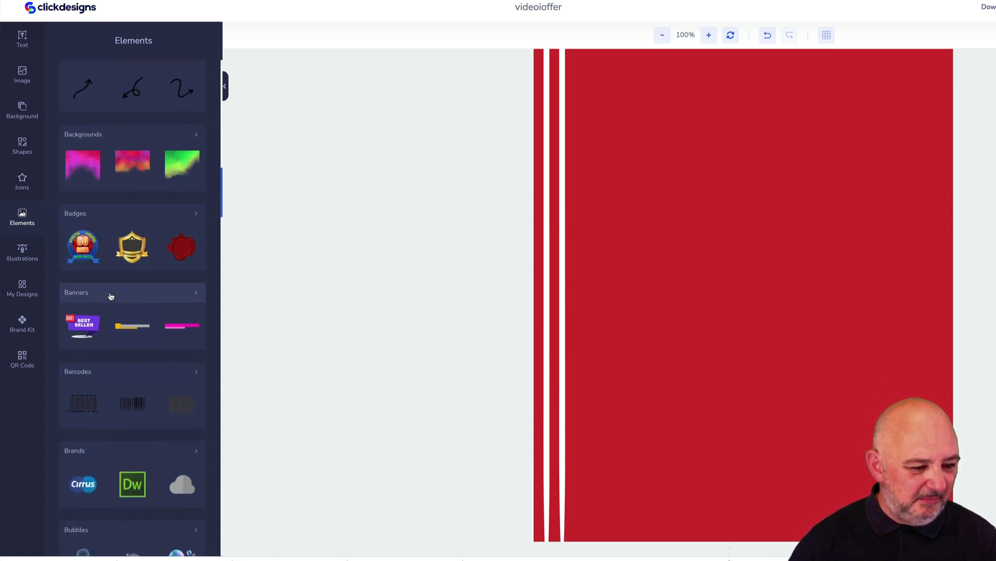
pyautogui.click(110, 297)
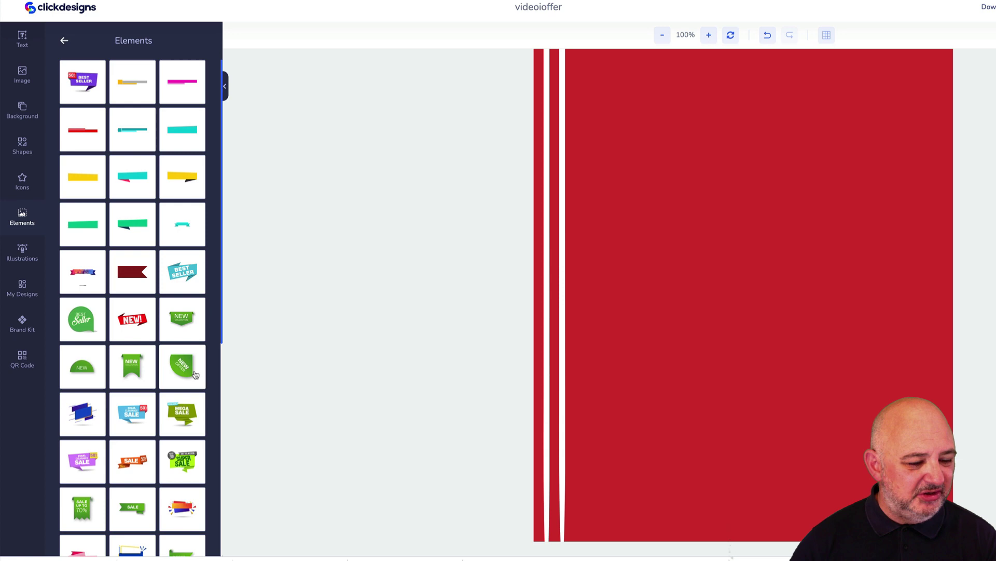
pyautogui.scroll(-3, 195, 374)
pyautogui.scroll(3, 195, 374)
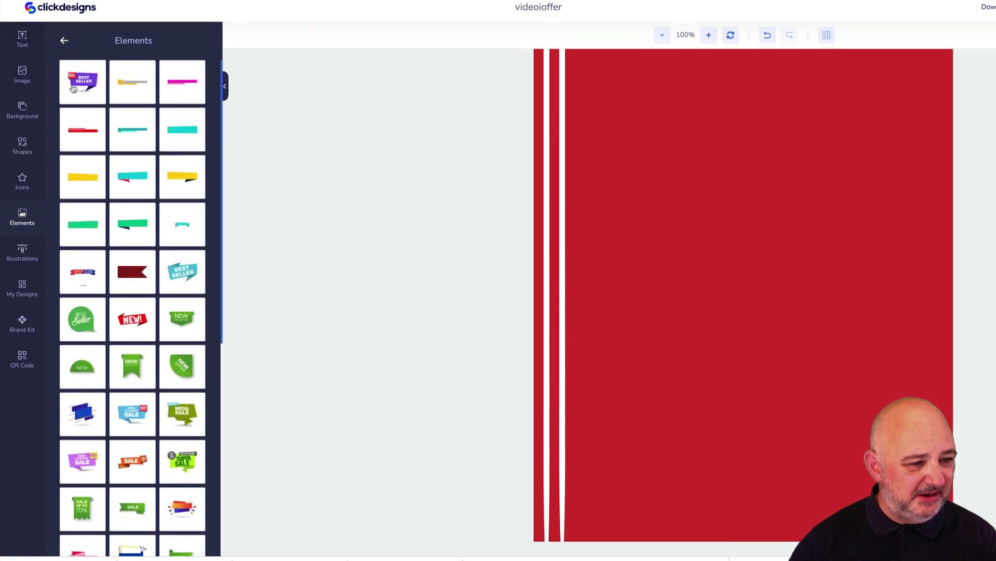
# Return to the element categories and scroll through the full category list.
pyautogui.click(64, 42)
pyautogui.scroll(-5, 151, 301)
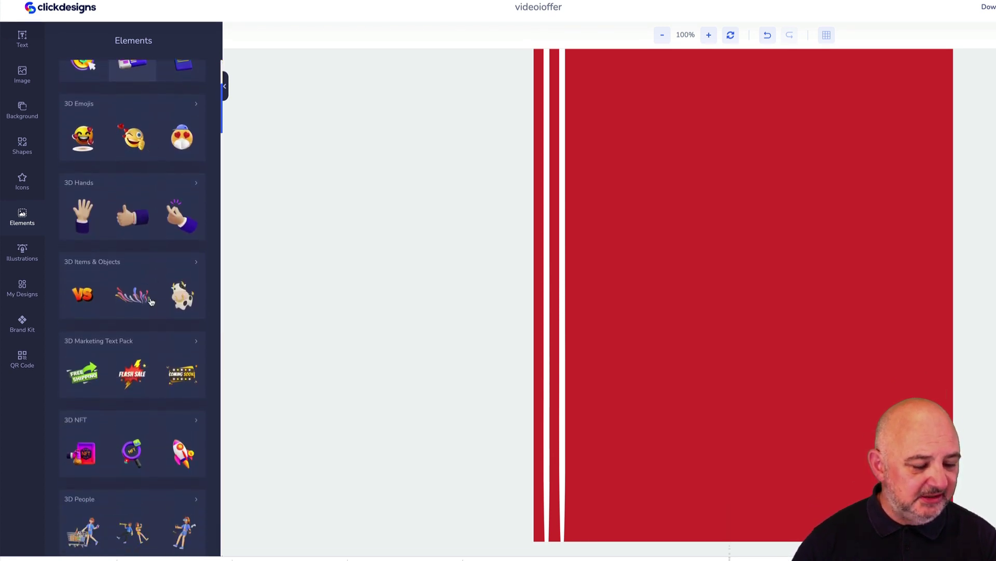
pyautogui.scroll(-15, 151, 301)
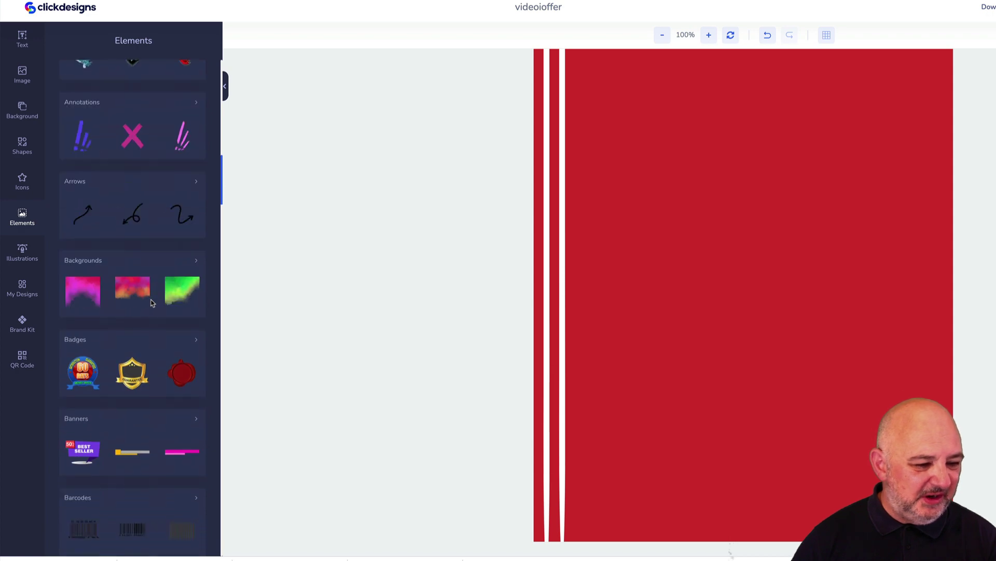
pyautogui.scroll(-10, 152, 303)
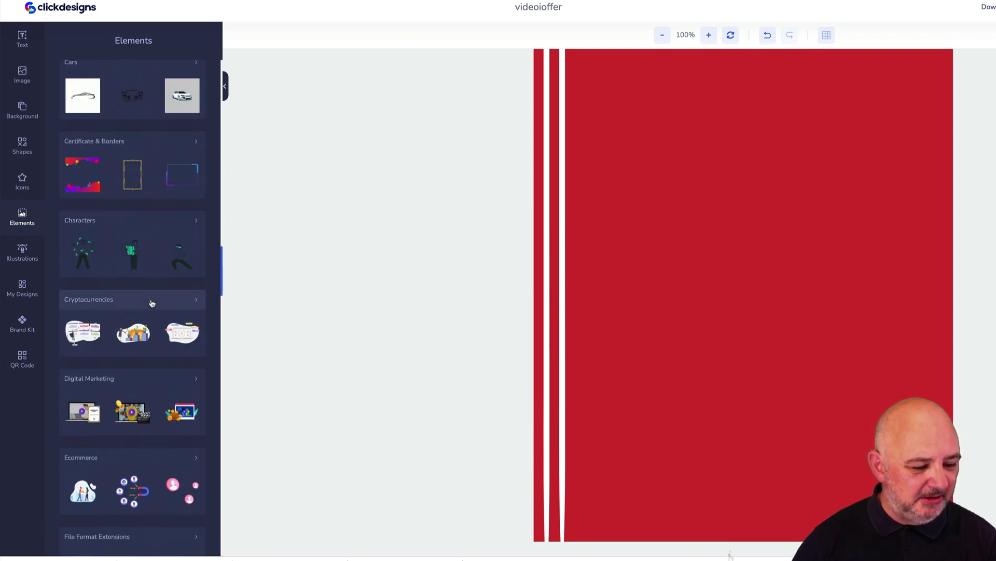
pyautogui.scroll(-20, 151, 303)
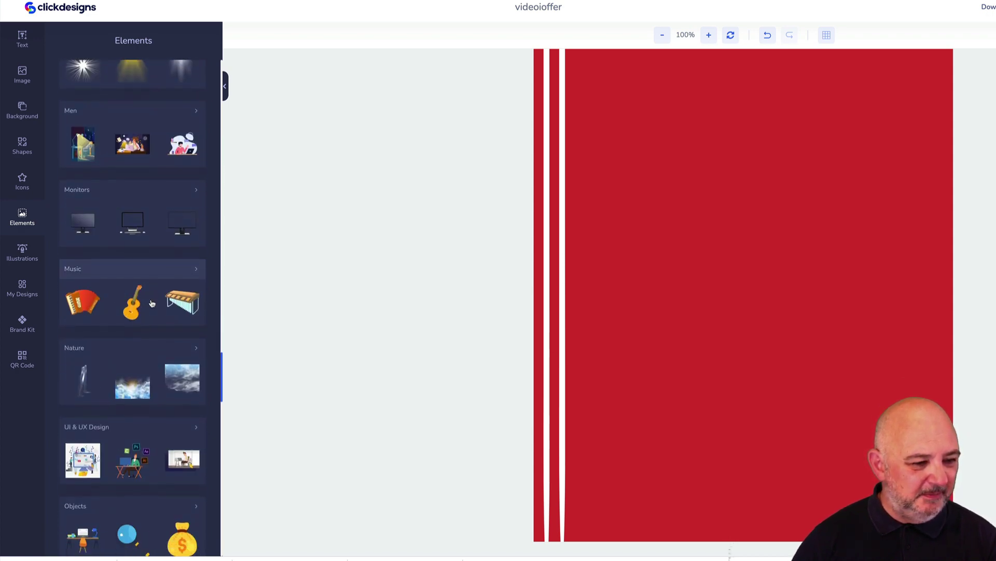
pyautogui.scroll(-5, 152, 303)
pyautogui.scroll(-12, 151, 303)
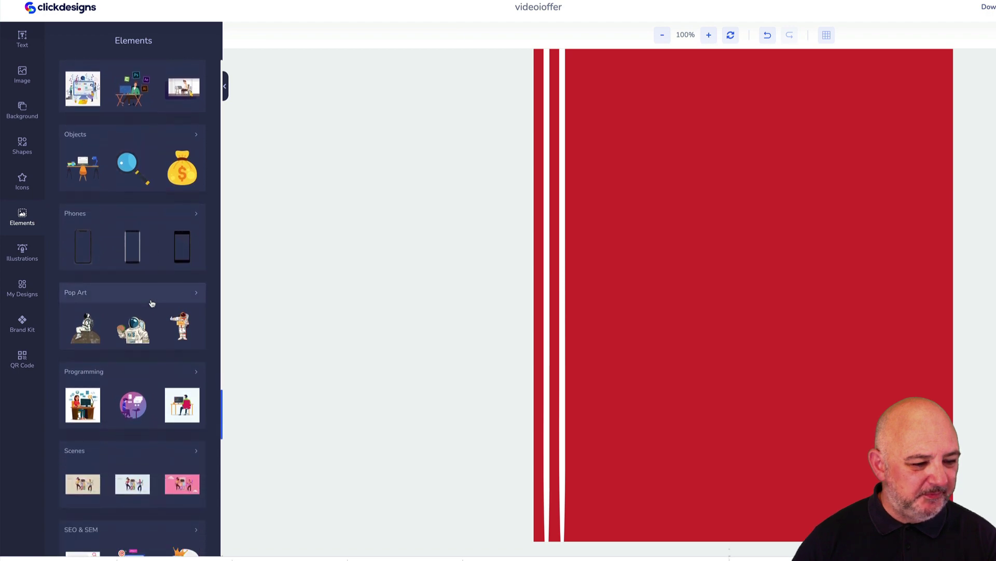
pyautogui.scroll(-5, 152, 304)
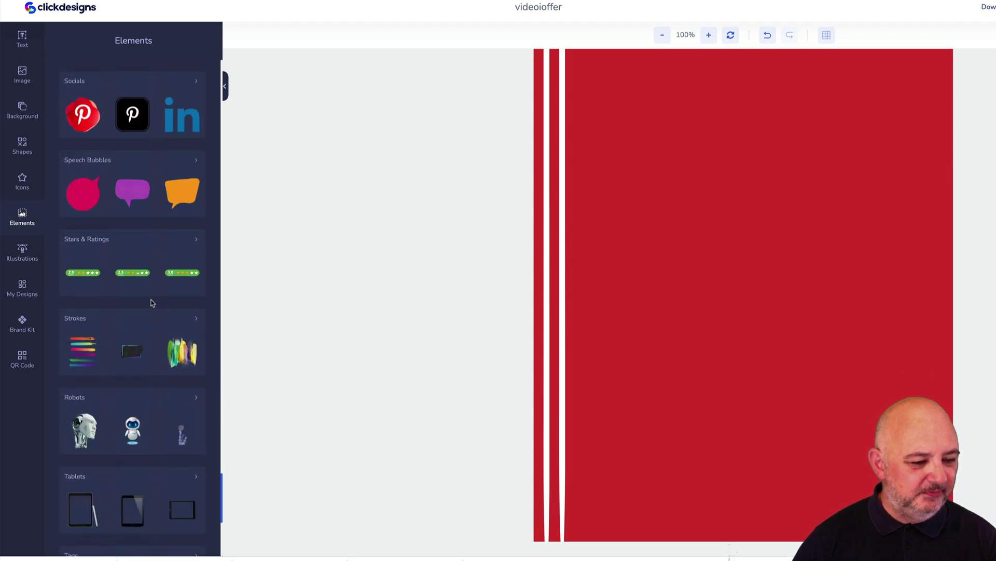
pyautogui.scroll(-5, 149, 410)
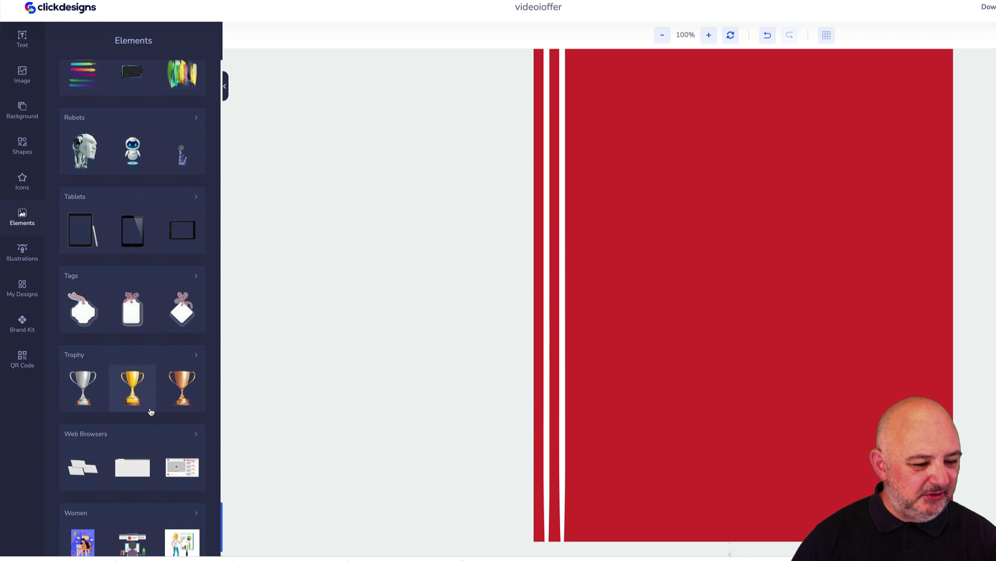
pyautogui.scroll(15, 151, 411)
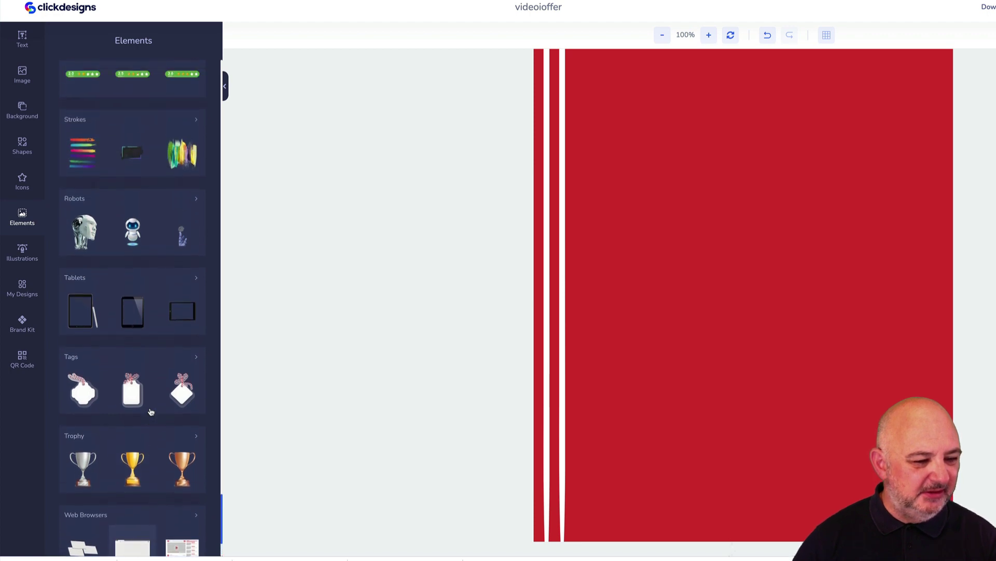
pyautogui.scroll(10, 151, 411)
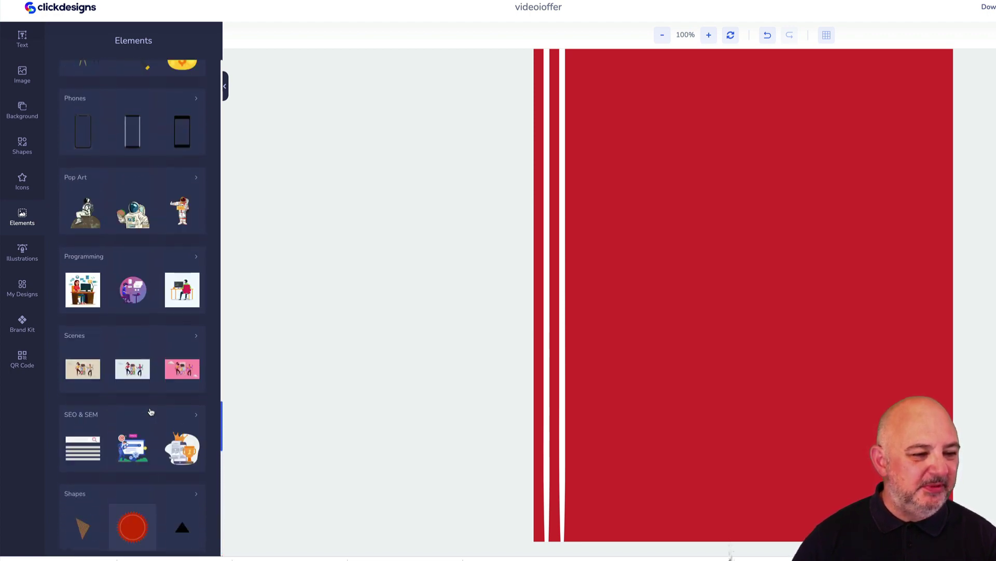
pyautogui.scroll(6, 150, 412)
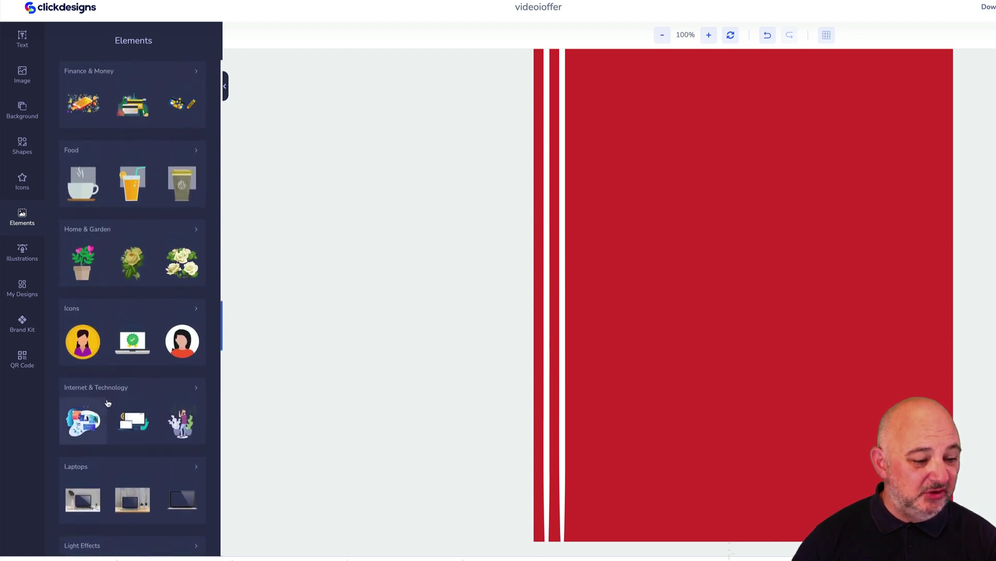
# Add a laptop illustration from Internet & Technology, shrink it, and place it bottom right.
pyautogui.click(116, 389)
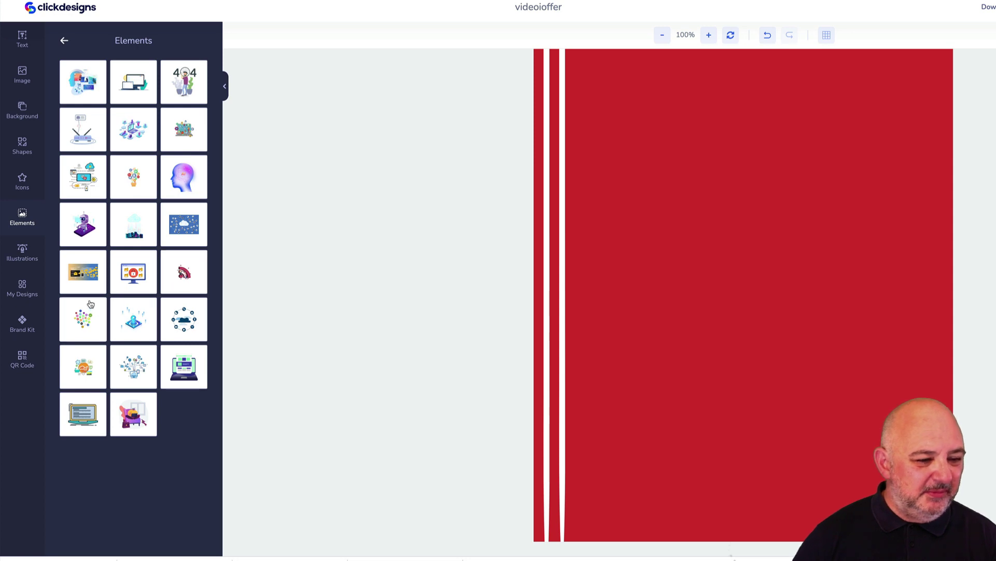
pyautogui.click(79, 425)
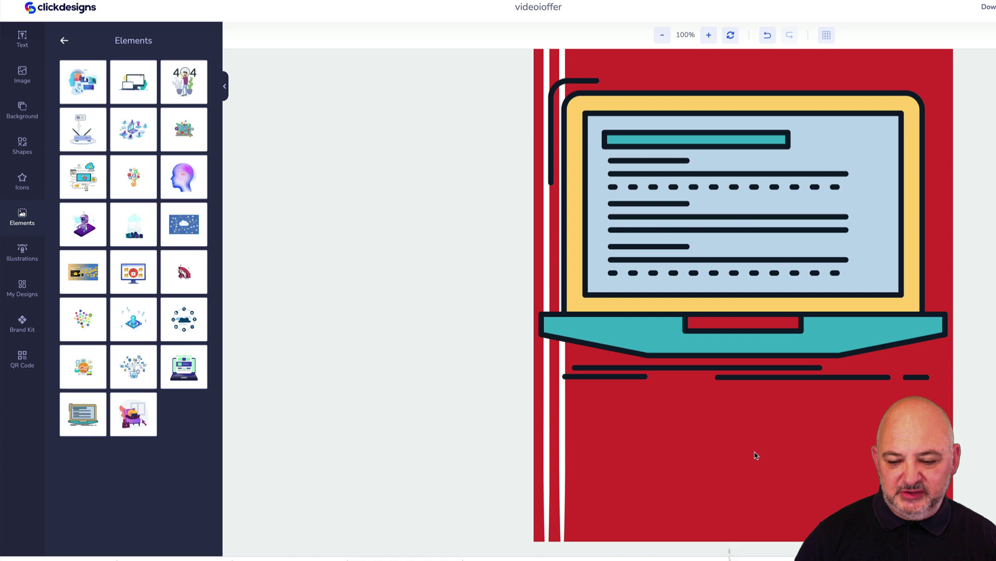
pyautogui.click(659, 226)
pyautogui.moveTo(539, 83); pyautogui.dragTo(780, 192)
pyautogui.moveTo(825, 252); pyautogui.dragTo(810, 399)
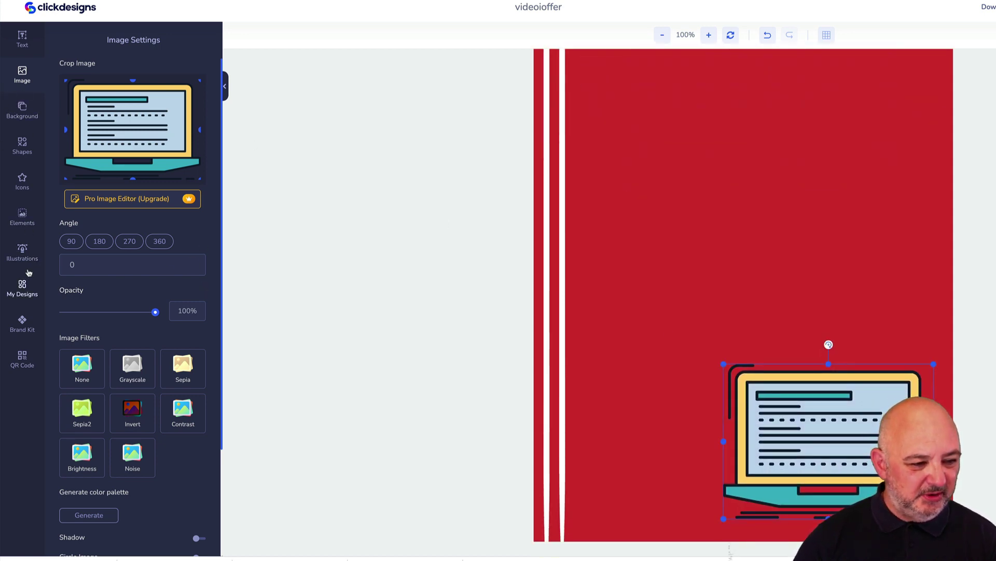
# Add the desktop-and-laptop illustration, enlarge it, and place it at the cover's bottom left.
pyautogui.click(22, 216)
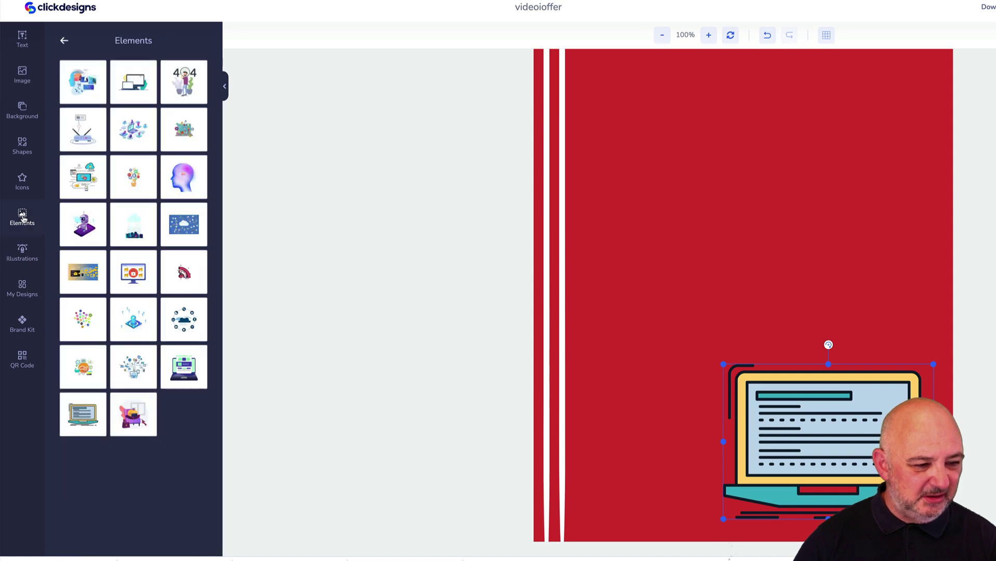
pyautogui.click(136, 92)
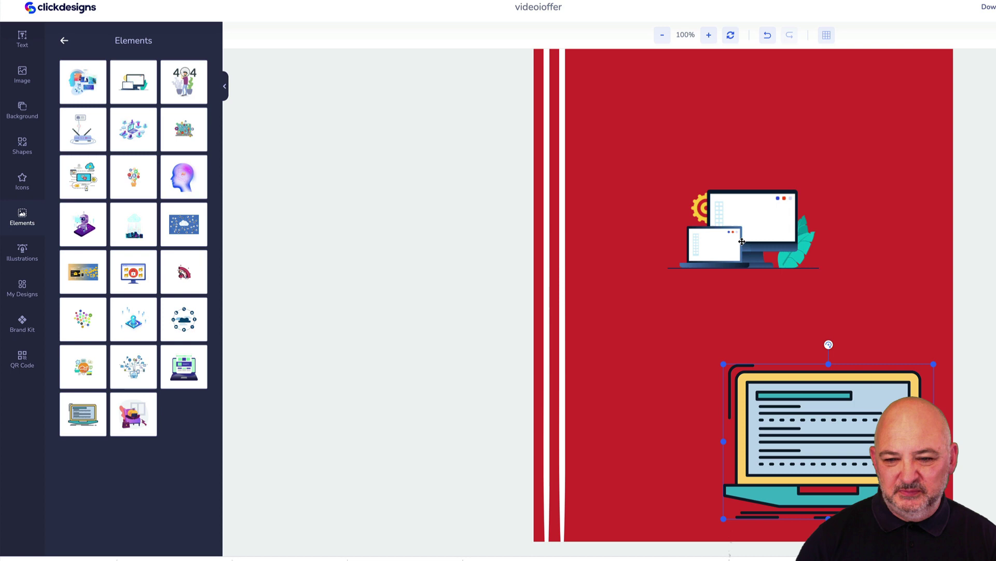
pyautogui.moveTo(742, 241); pyautogui.dragTo(639, 508)
pyautogui.moveTo(716, 454); pyautogui.dragTo(787, 407)
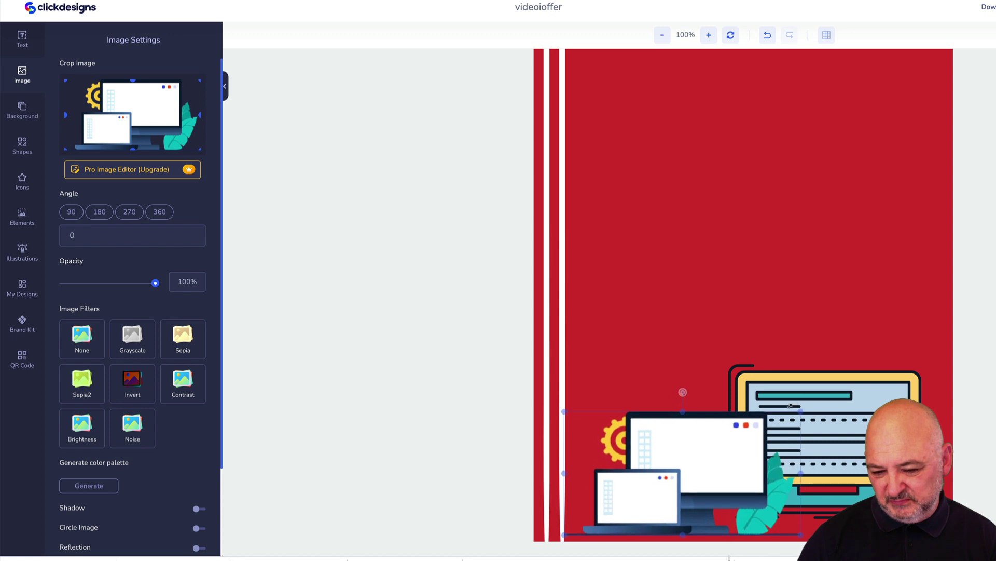
pyautogui.moveTo(737, 431); pyautogui.dragTo(716, 439)
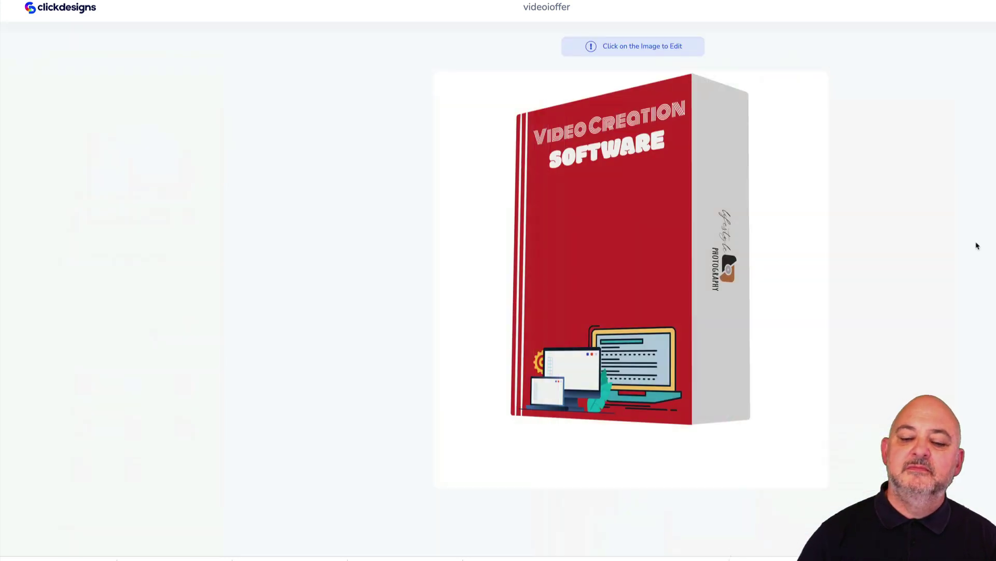
# Reopen the red 'Video Creation SOFTWARE' cover from the 3D box preview in the editor.
pyautogui.moveTo(608, 232)
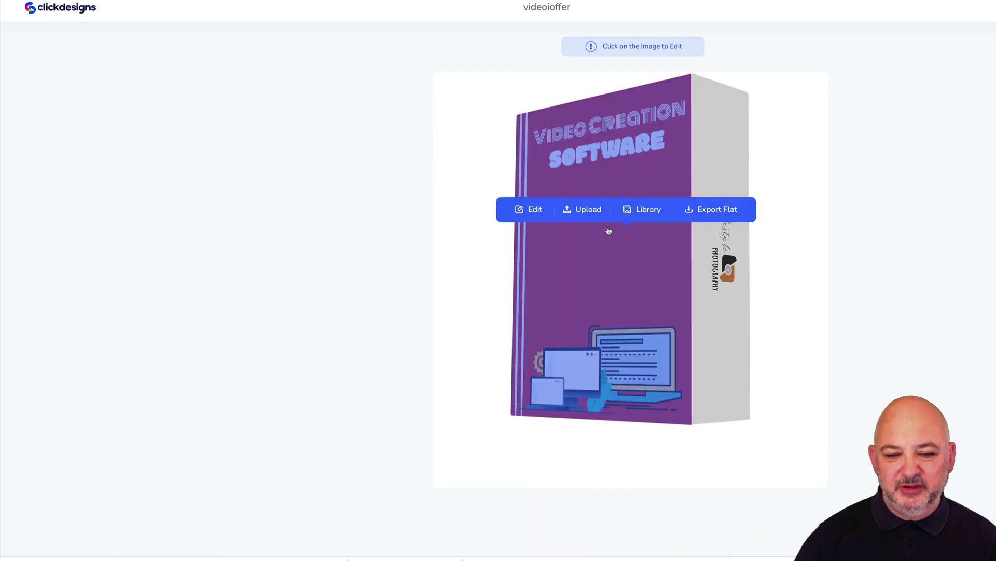
pyautogui.click(534, 212)
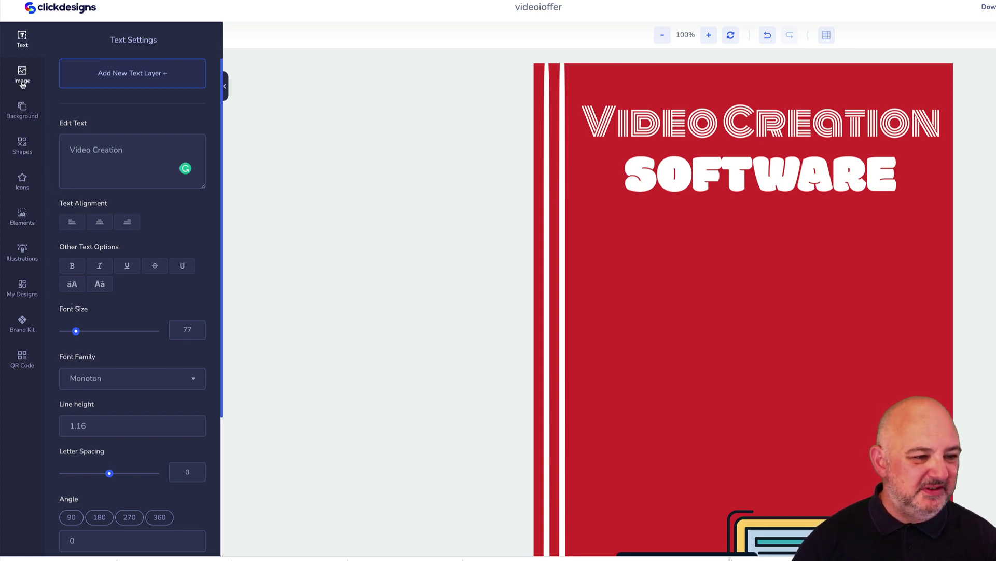
# Add a text layer under SOFTWARE reading 'The Eastiest Software To Create And Edit Videos' over three lines.
pyautogui.click(122, 78)
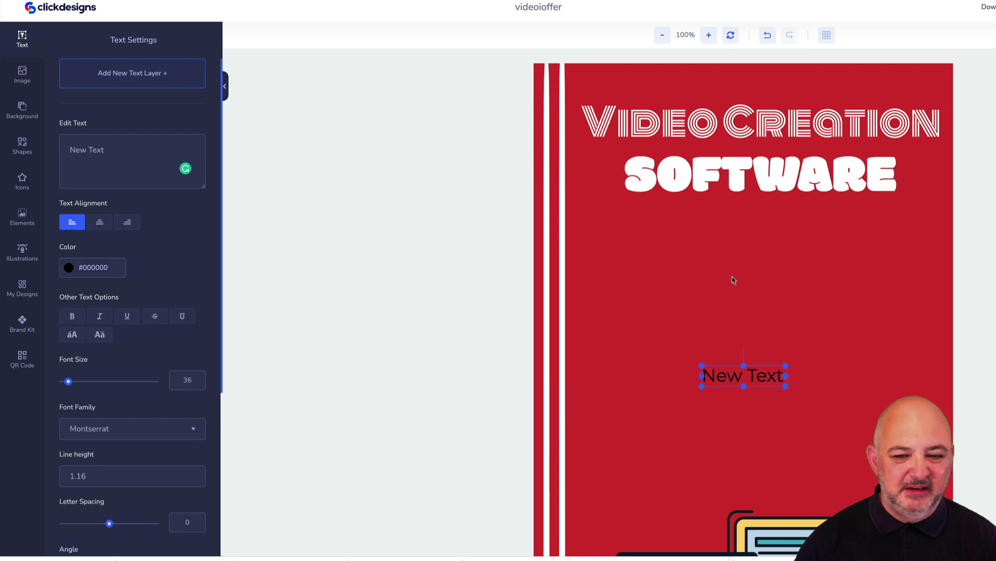
pyautogui.moveTo(734, 373); pyautogui.dragTo(740, 268)
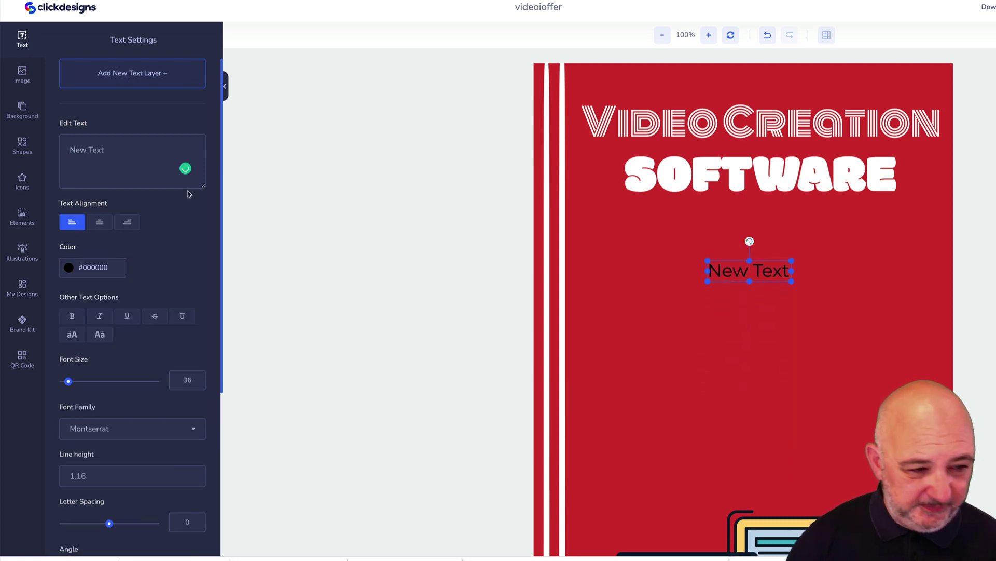
pyautogui.tripleClick(141, 153)
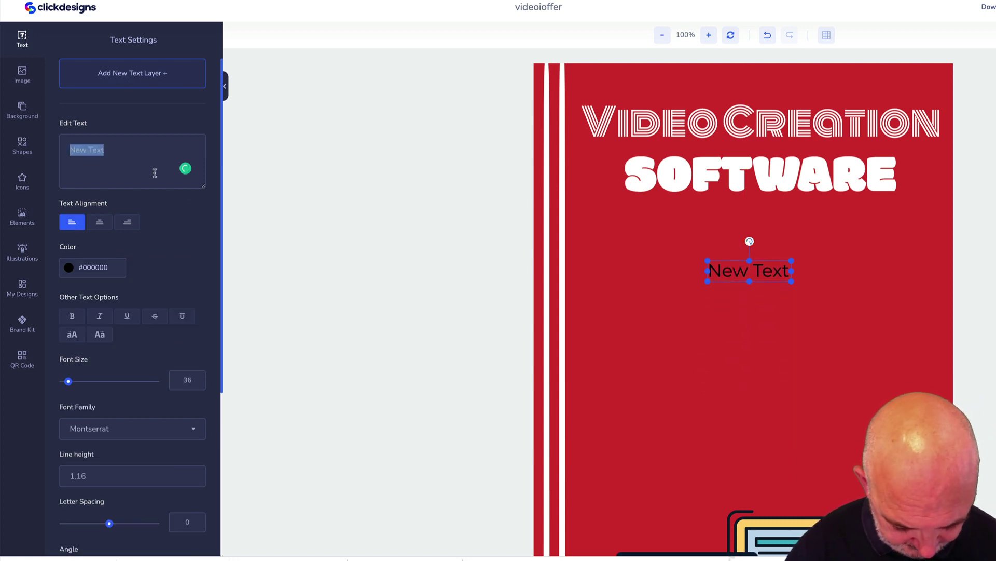
pyautogui.write('The East')
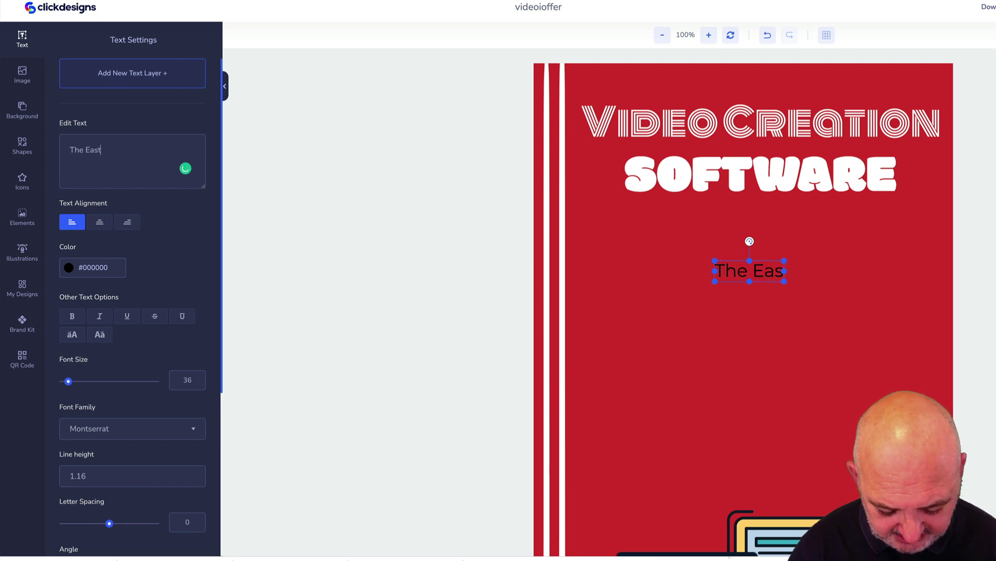
pyautogui.write('iest')
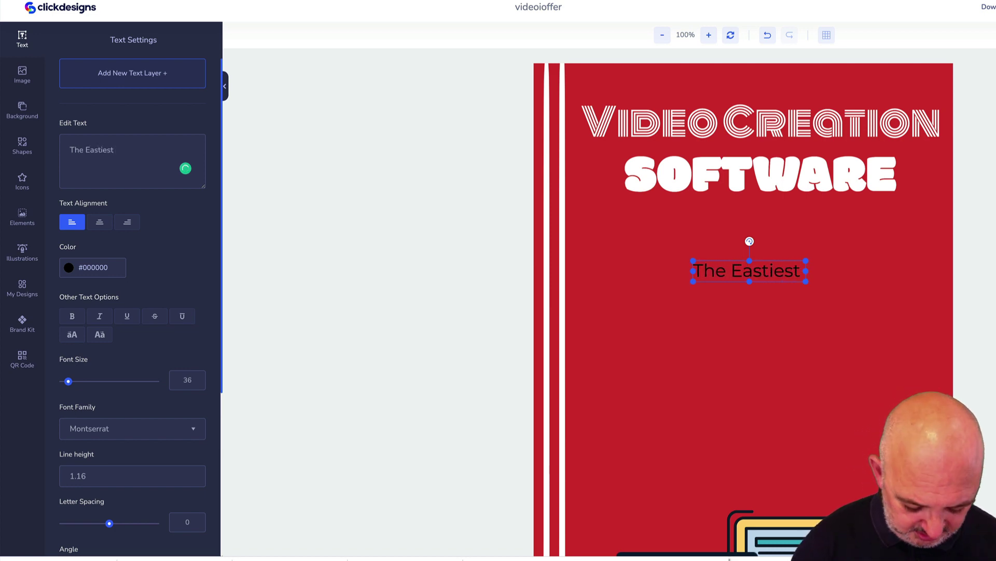
pyautogui.write(' Software')
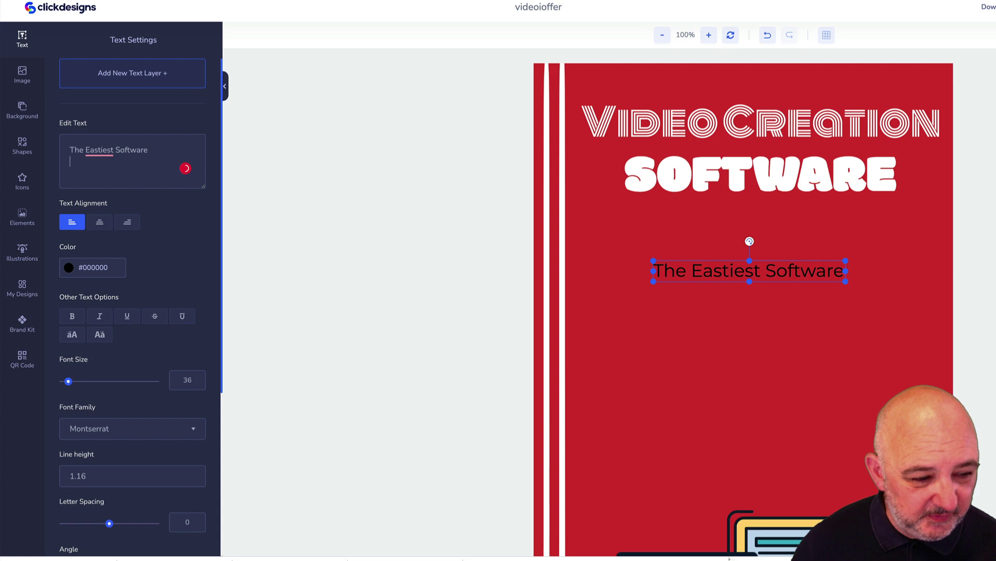
pyautogui.write('o ')
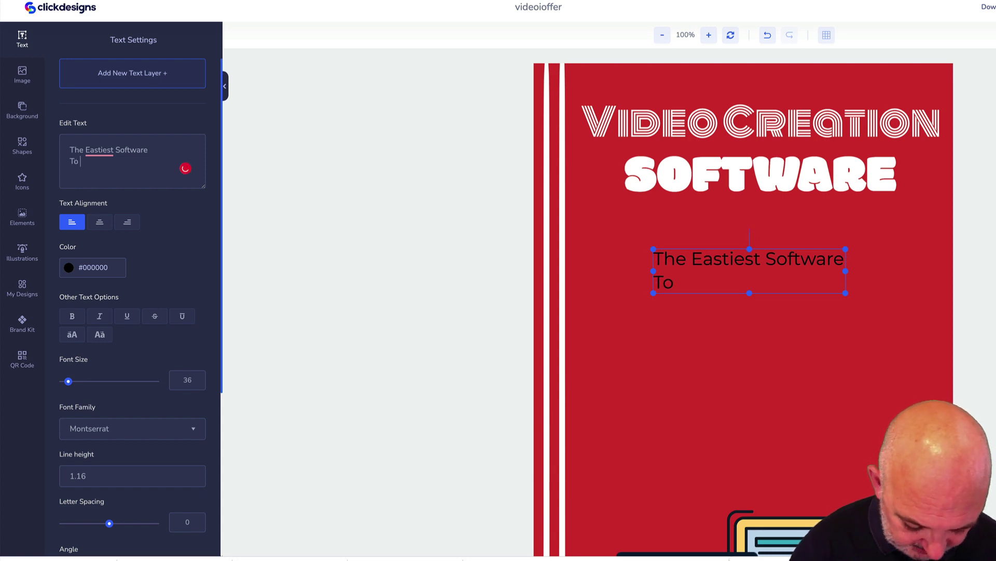
pyautogui.write('Create And')
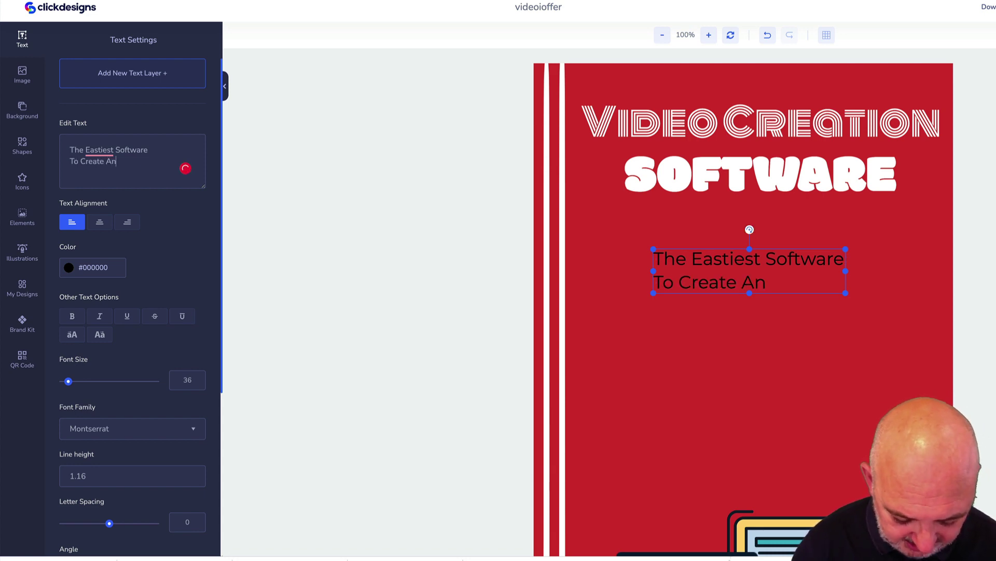
pyautogui.press('Return')
pyautogui.write('Edit Videos')
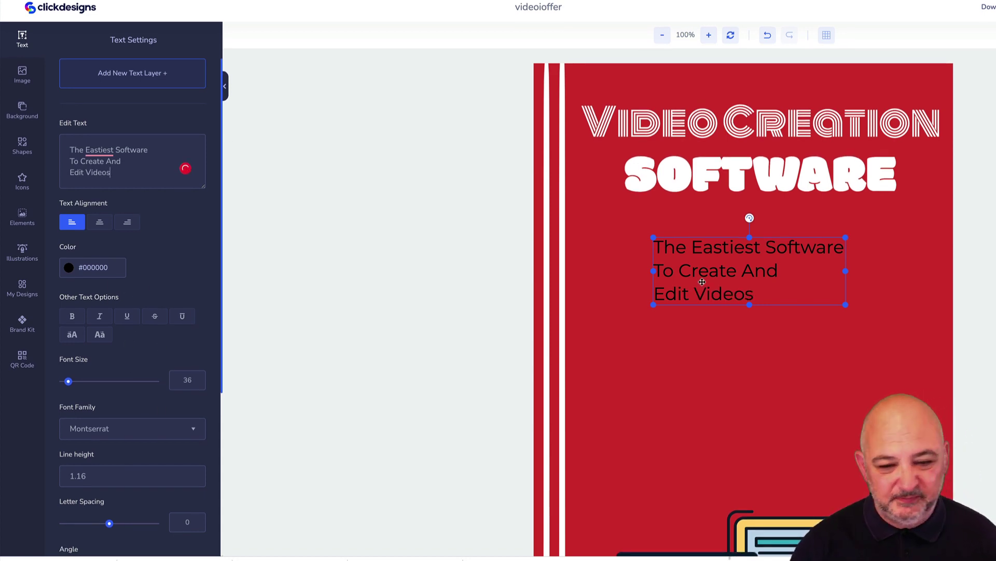
pyautogui.moveTo(773, 296); pyautogui.dragTo(768, 273)
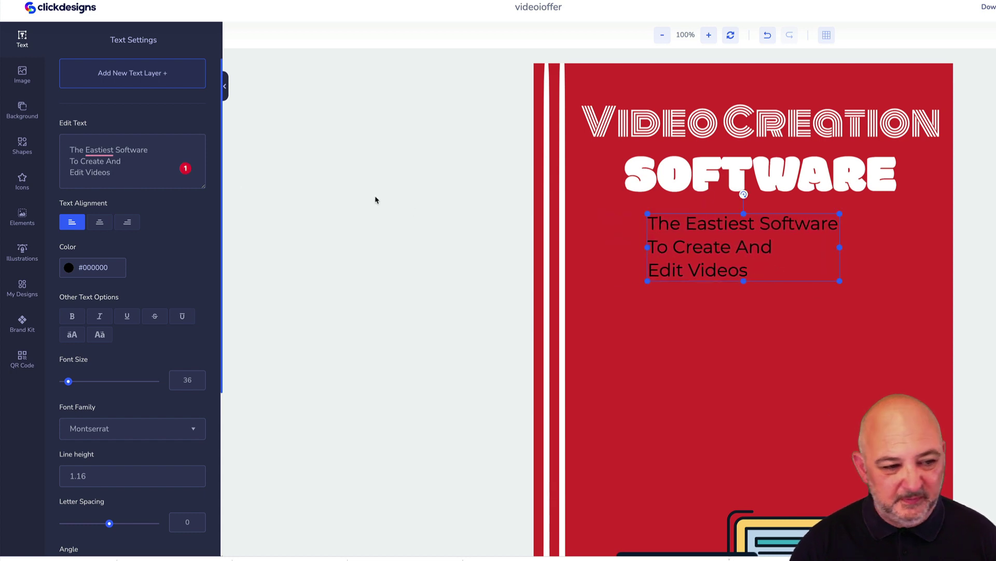
# Centre-align the tagline and colour it bright yellow #FEFF00.
pyautogui.click(100, 223)
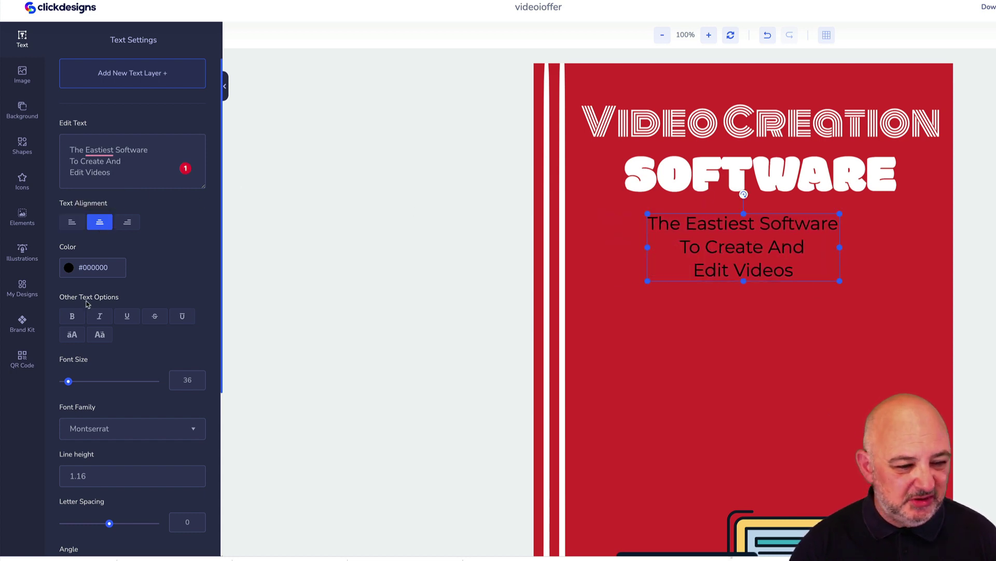
pyautogui.click(73, 272)
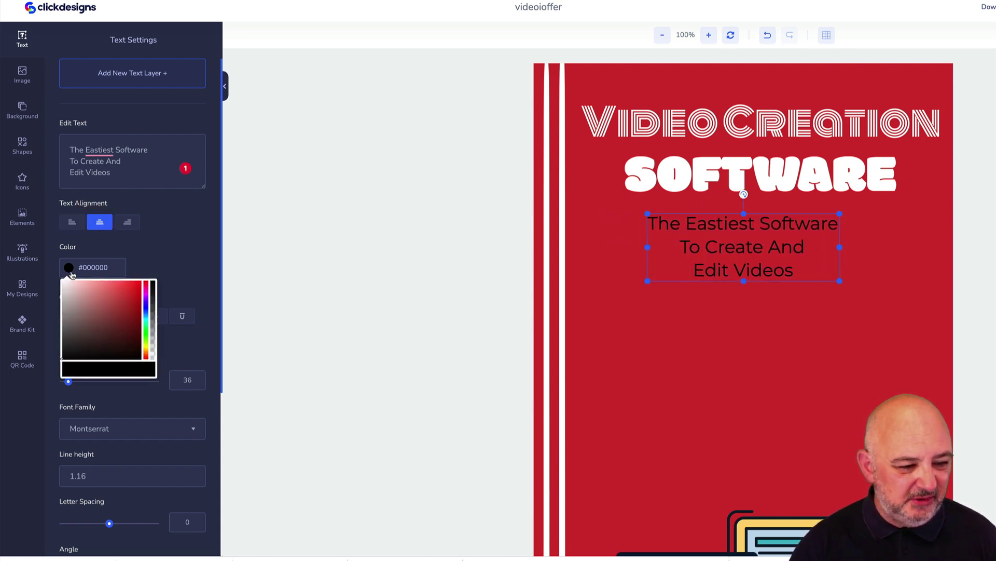
pyautogui.click(146, 346)
pyautogui.click(125, 318)
pyautogui.click(144, 281)
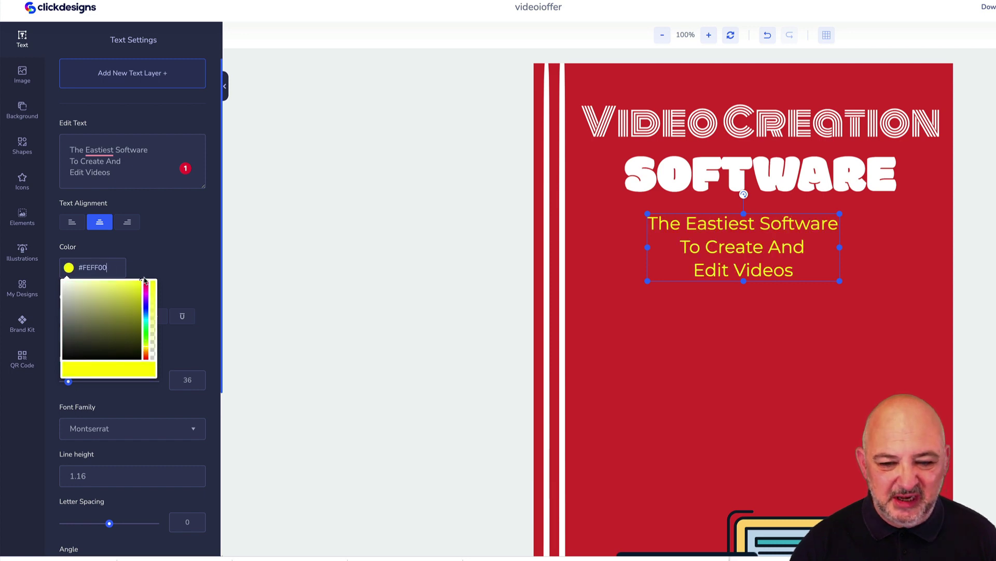
pyautogui.click(169, 263)
# Make the tagline bold, enlarge it to size 46, and return to the box preview.
pyautogui.click(73, 316)
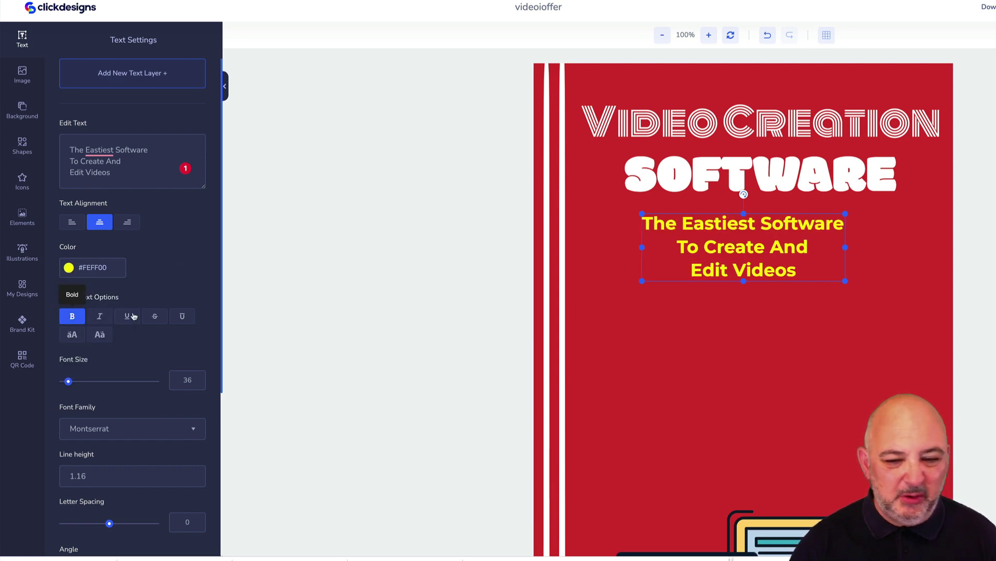
pyautogui.moveTo(846, 281); pyautogui.dragTo(800, 324)
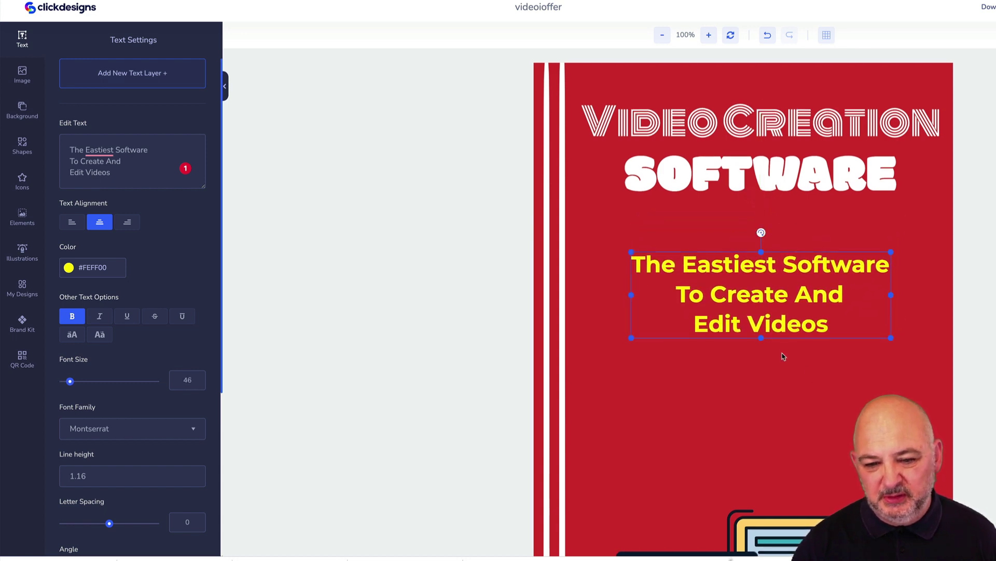
pyautogui.click(926, 305)
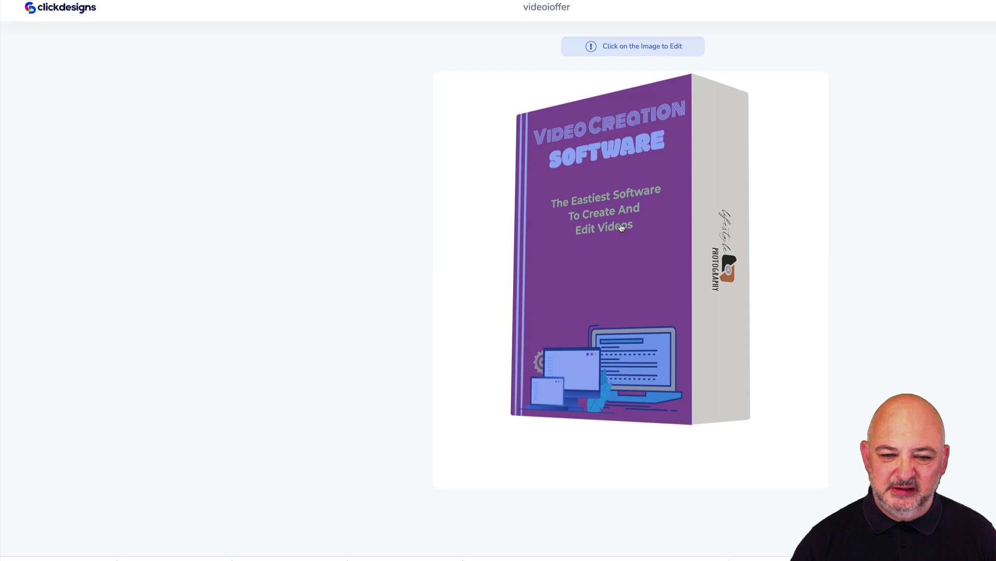
# Reopen the cover and browse the Illustrations library, including the Communication category.
pyautogui.click(543, 204)
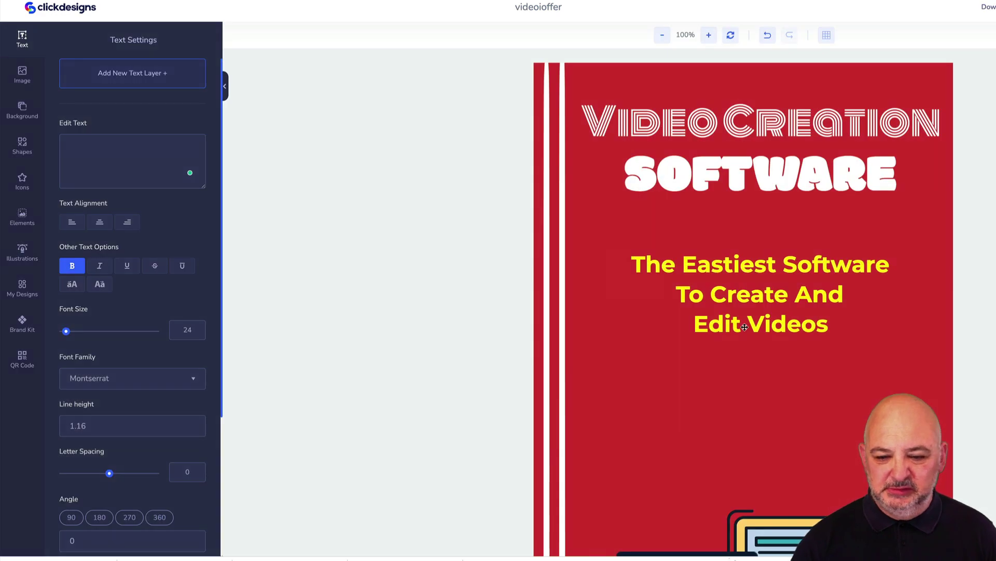
pyautogui.click(23, 250)
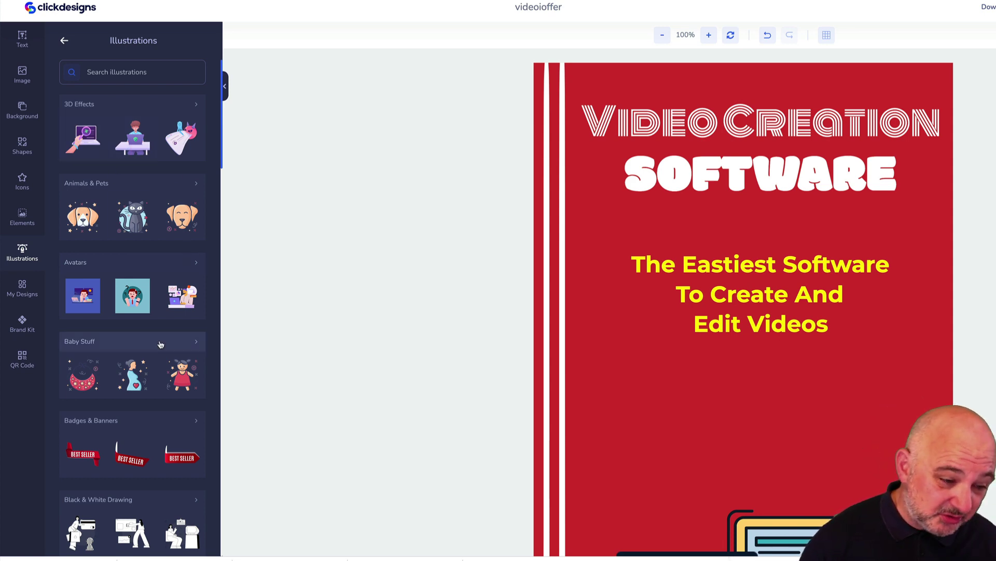
pyautogui.scroll(-4, 159, 339)
pyautogui.scroll(-5, 159, 339)
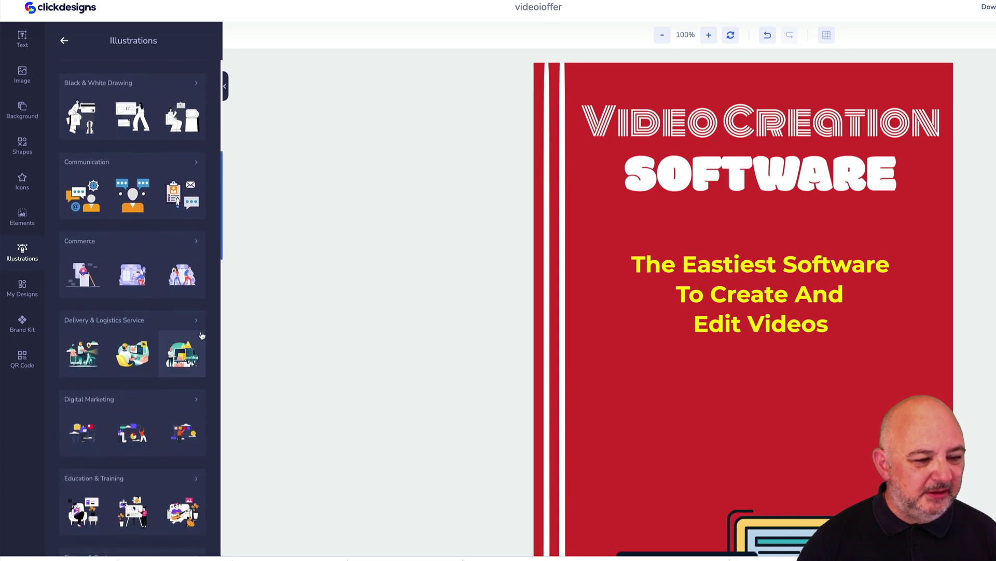
pyautogui.click(94, 165)
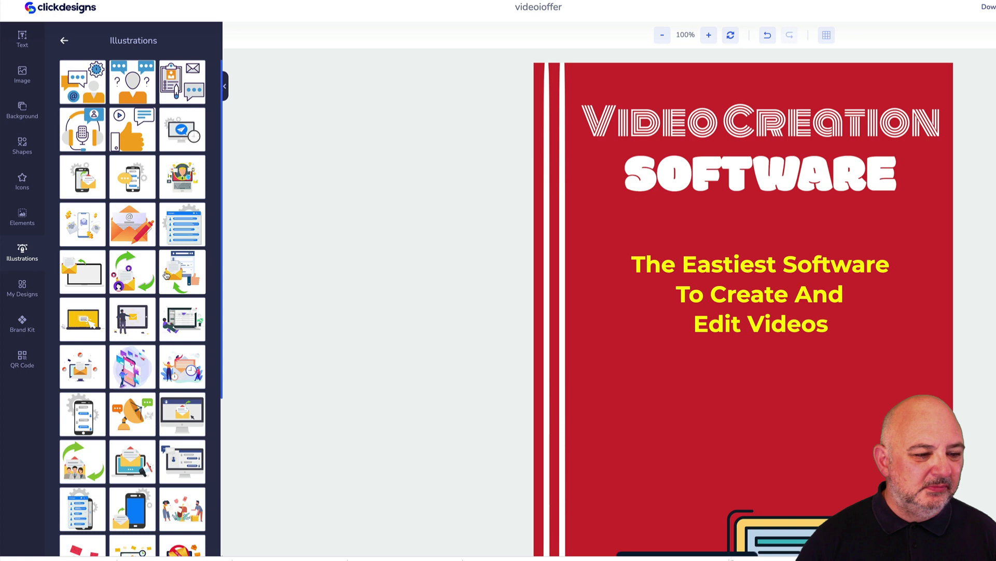
pyautogui.scroll(-3, 166, 275)
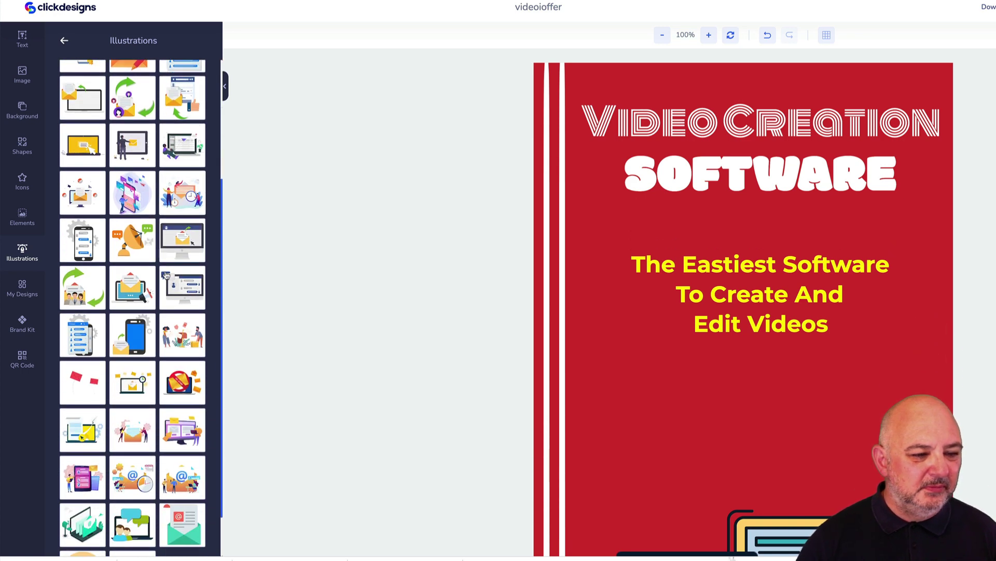
pyautogui.scroll(-1, 166, 275)
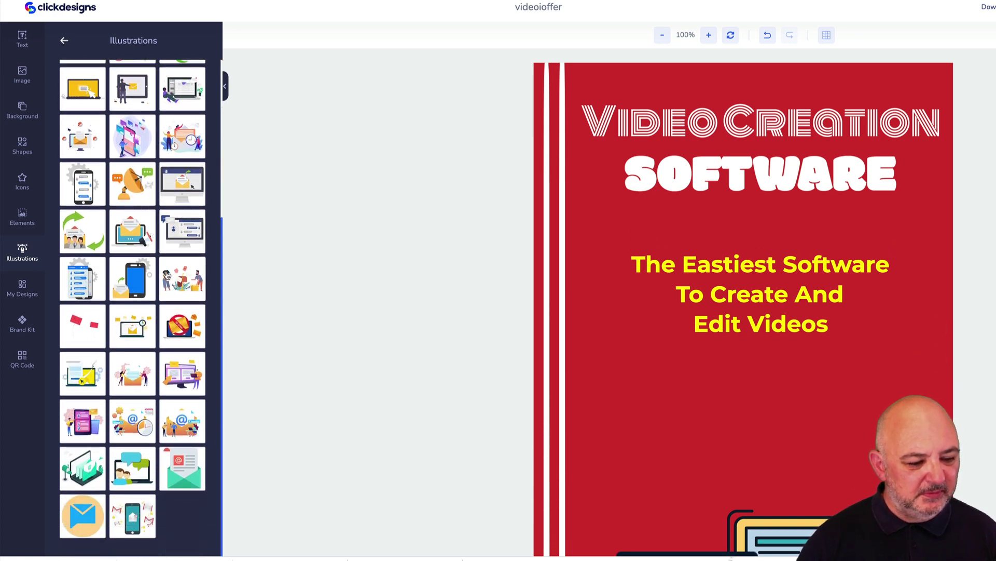
pyautogui.scroll(4, 166, 275)
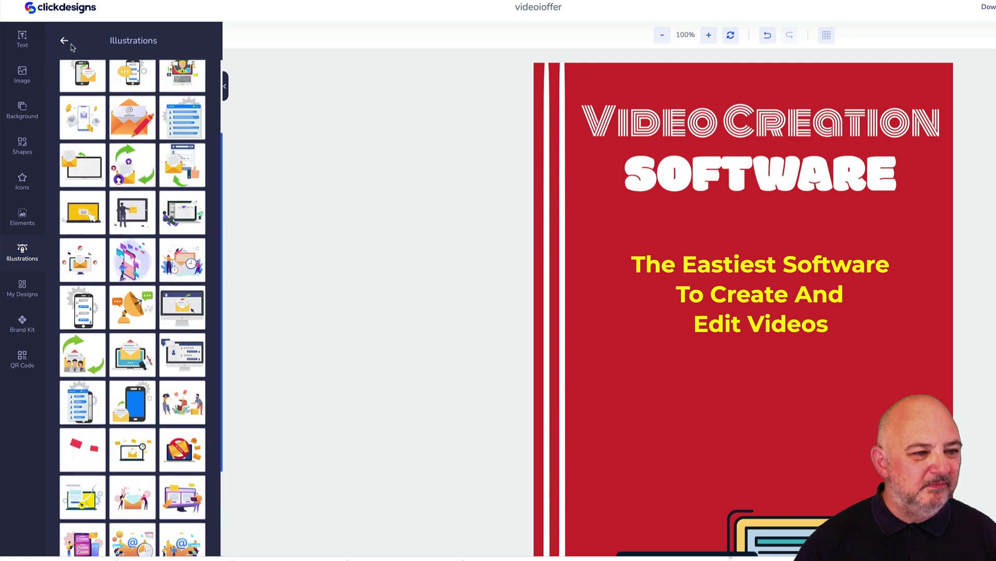
pyautogui.click(64, 41)
pyautogui.scroll(-4, 154, 371)
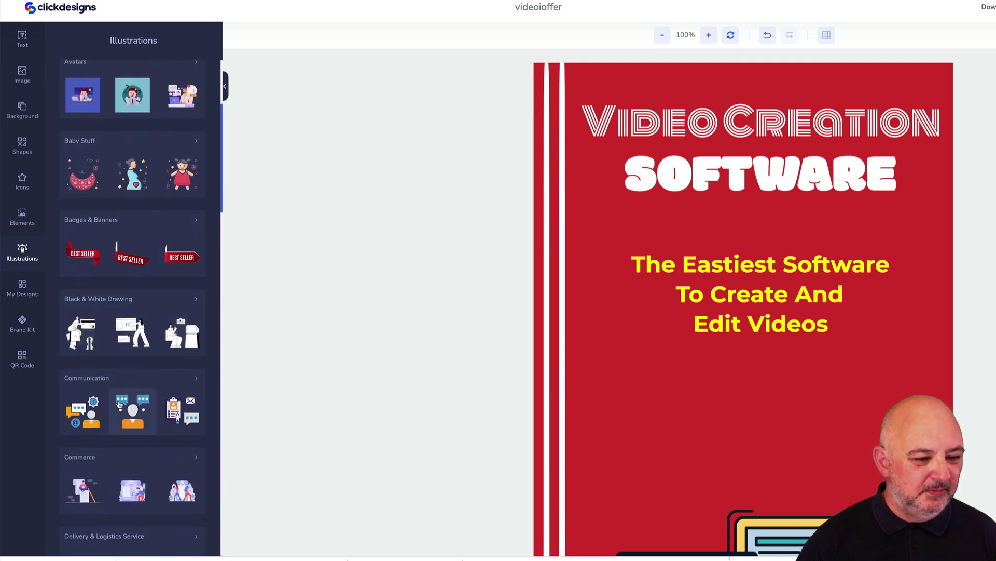
pyautogui.scroll(-1, 121, 405)
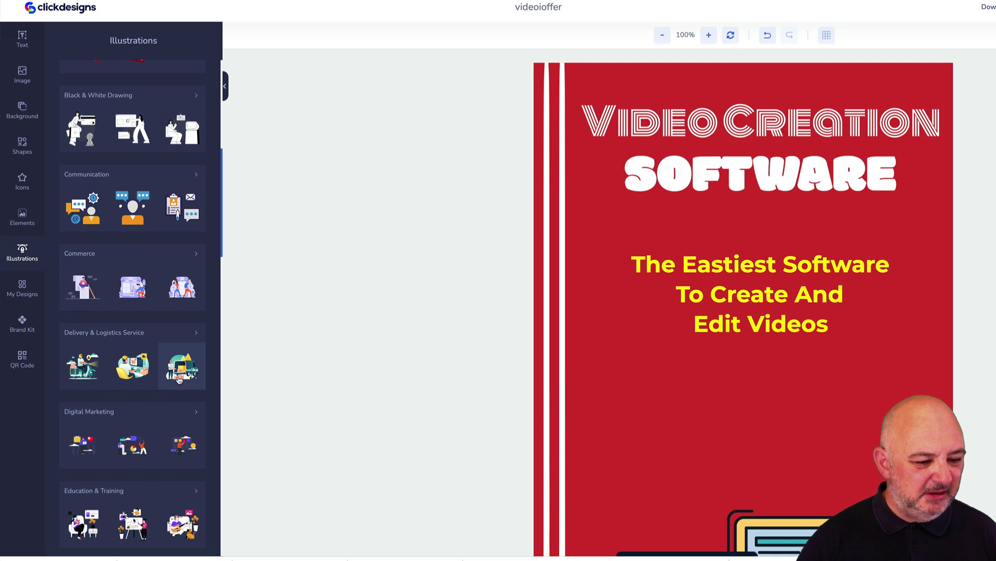
pyautogui.scroll(-2, 98, 322)
# Add the Digital Marketing two-people-at-table illustration, shrink it and place it below the tagline.
pyautogui.click(91, 292)
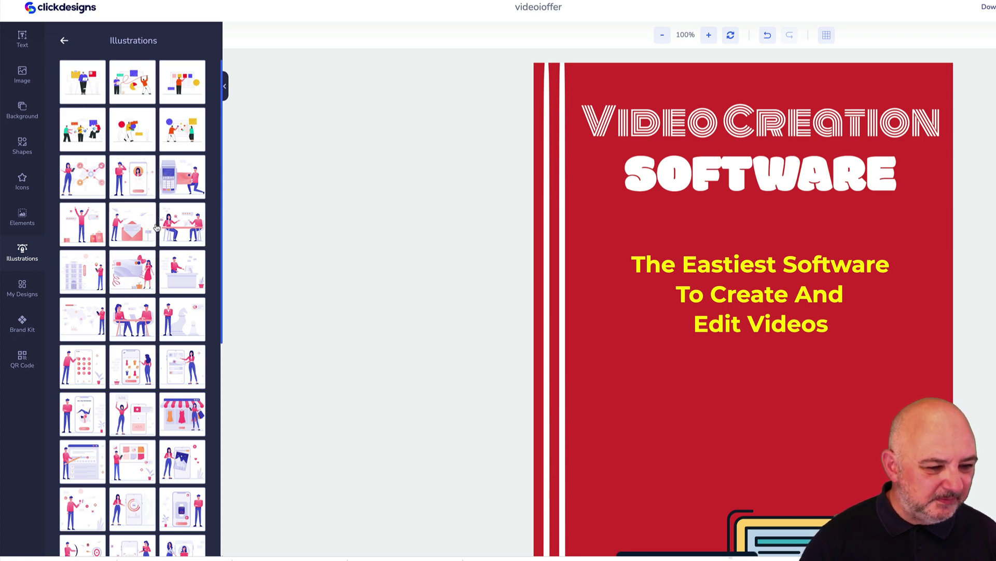
pyautogui.scroll(-3, 150, 242)
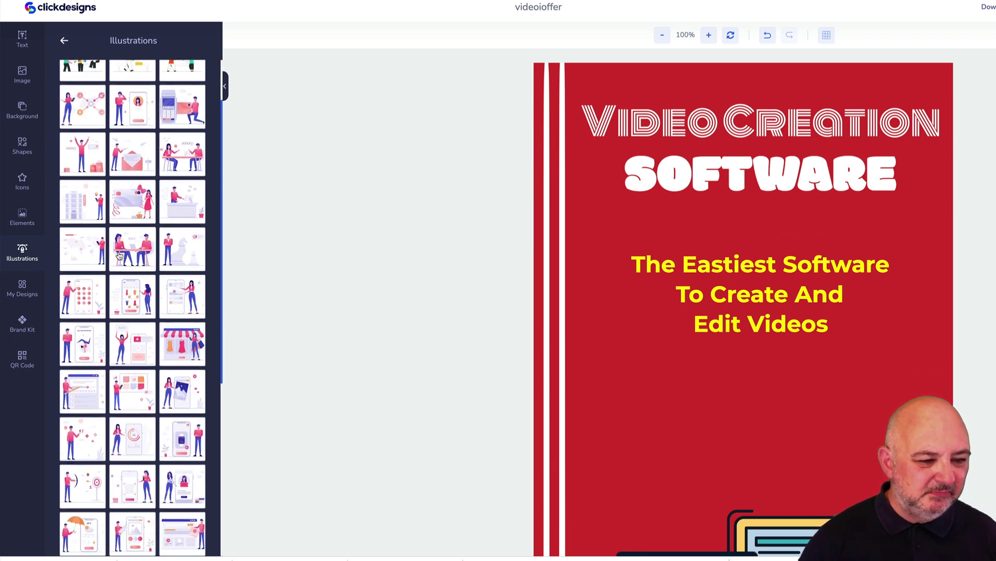
pyautogui.click(148, 248)
pyautogui.moveTo(846, 295); pyautogui.dragTo(841, 269)
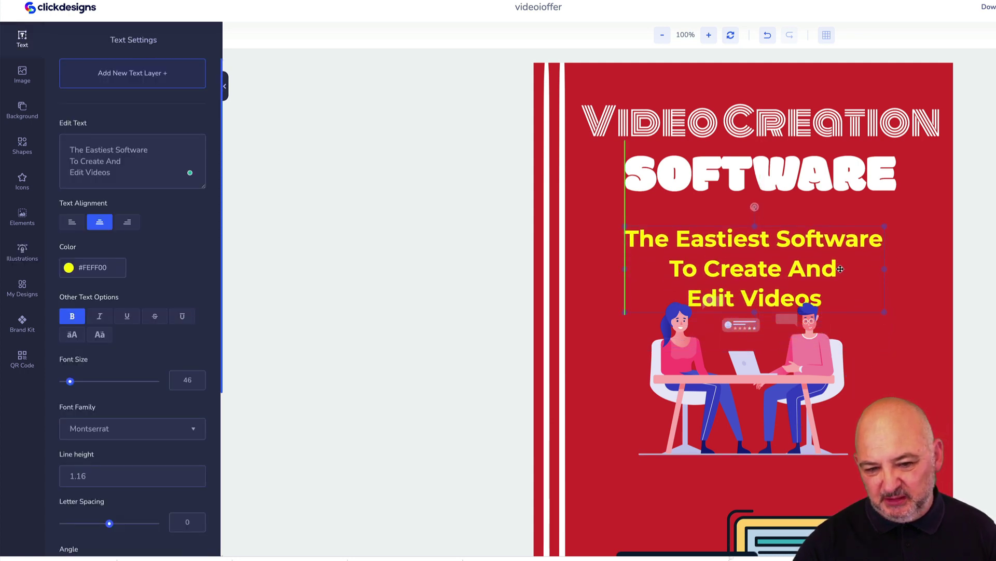
pyautogui.click(830, 369)
pyautogui.moveTo(850, 295); pyautogui.dragTo(801, 333)
pyautogui.moveTo(732, 396); pyautogui.dragTo(767, 393)
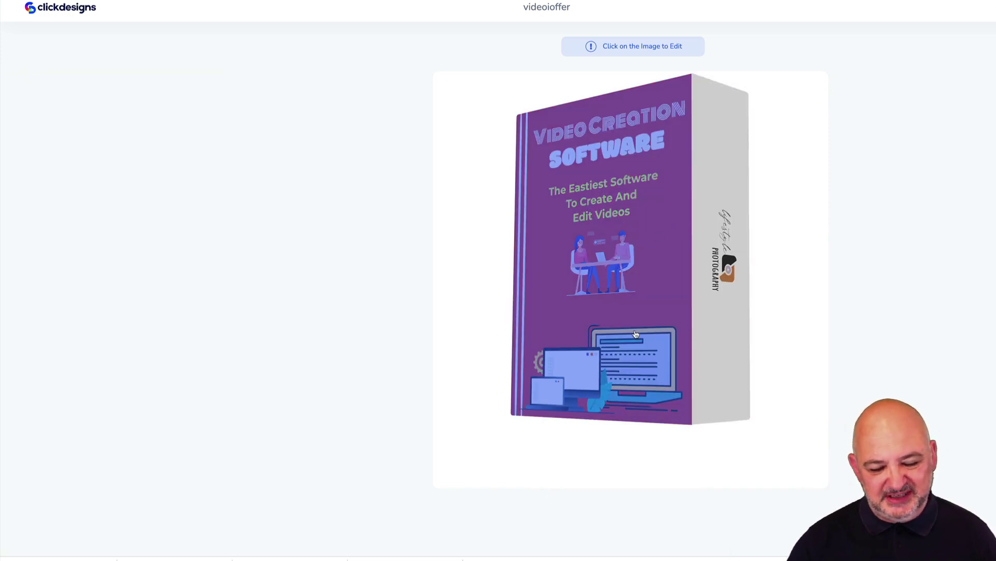
# Open the spine design and set its background to red #D32F2F.
pyautogui.click(708, 169)
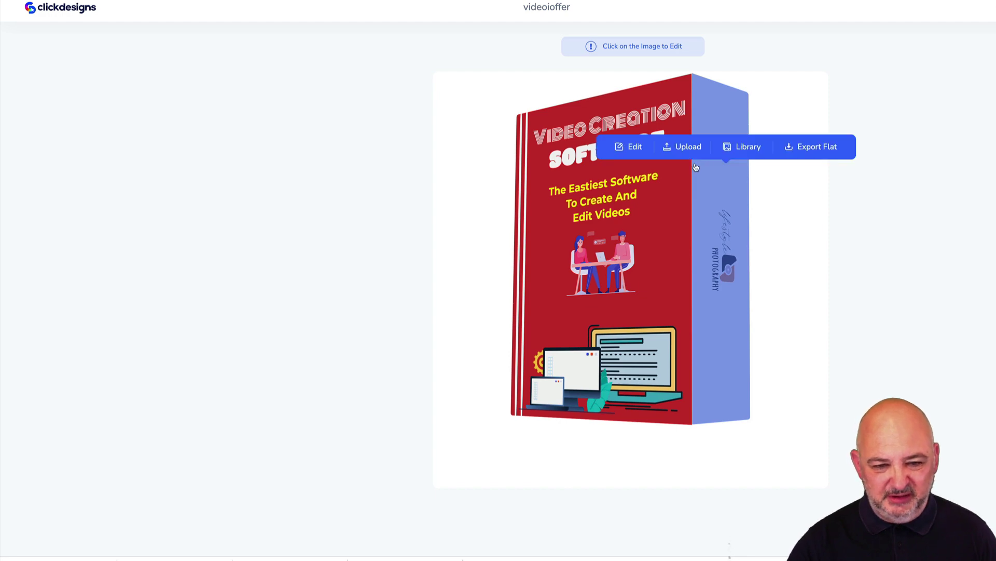
pyautogui.click(635, 147)
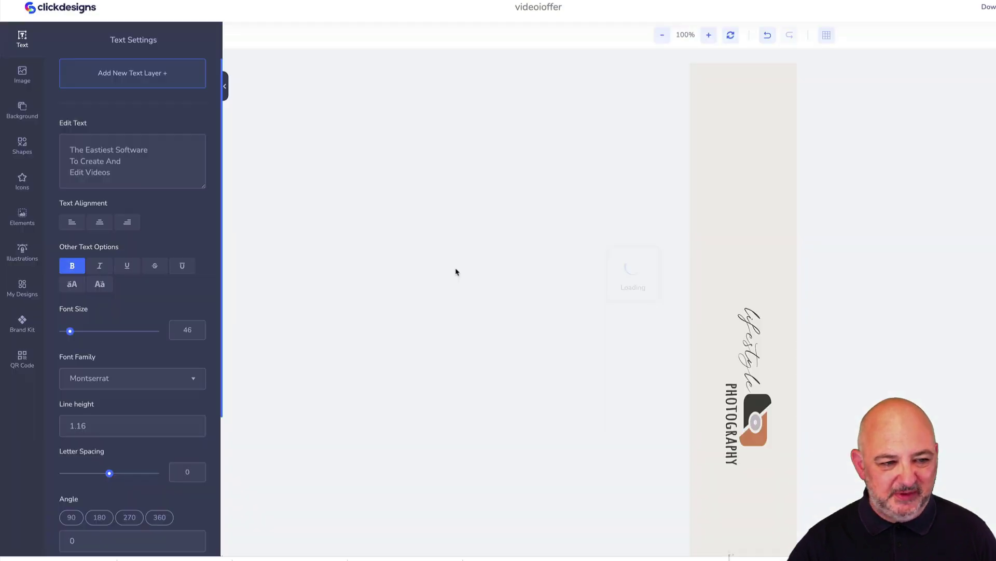
pyautogui.click(746, 127)
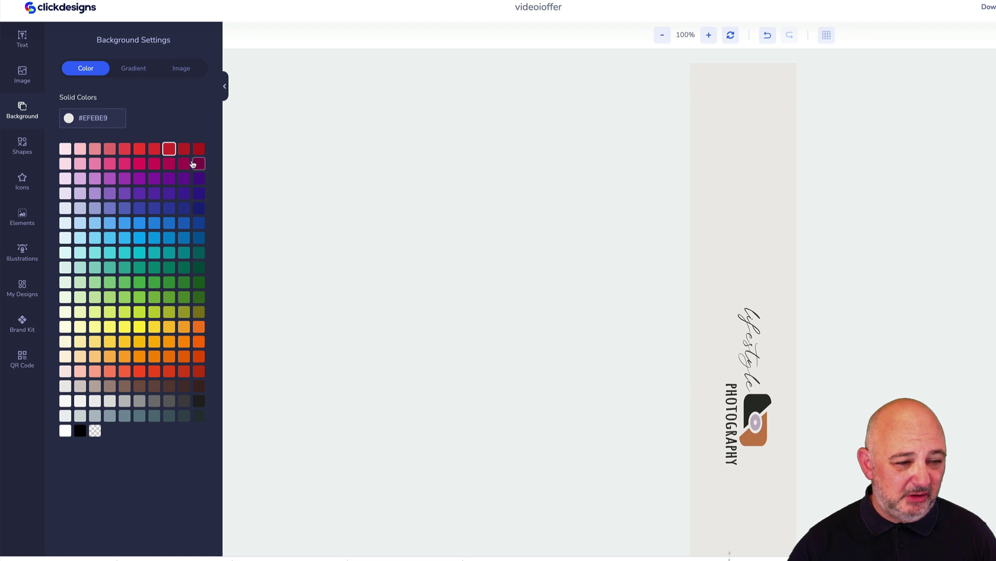
pyautogui.click(171, 150)
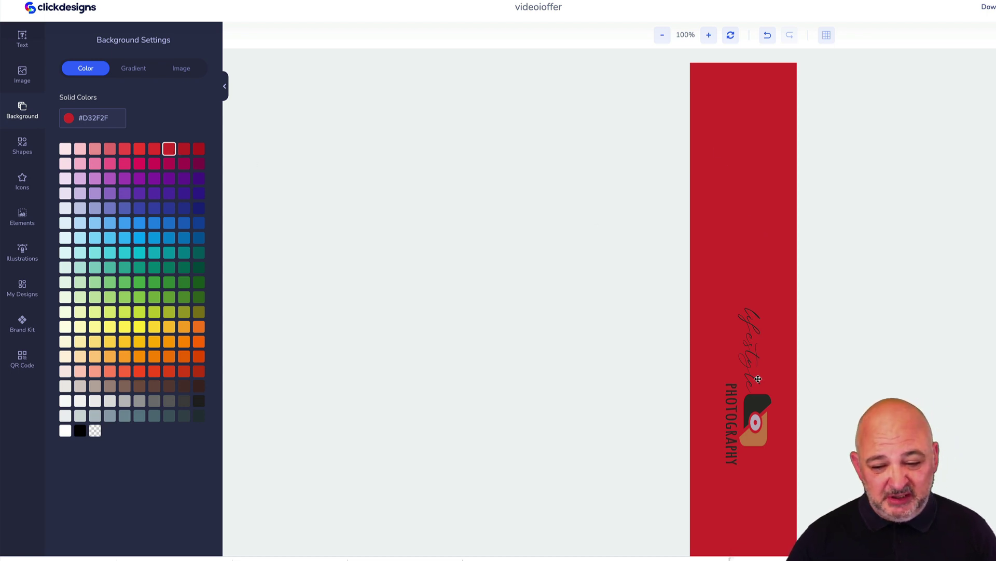
# Delete the photography logo from the spine.
pyautogui.click(729, 377)
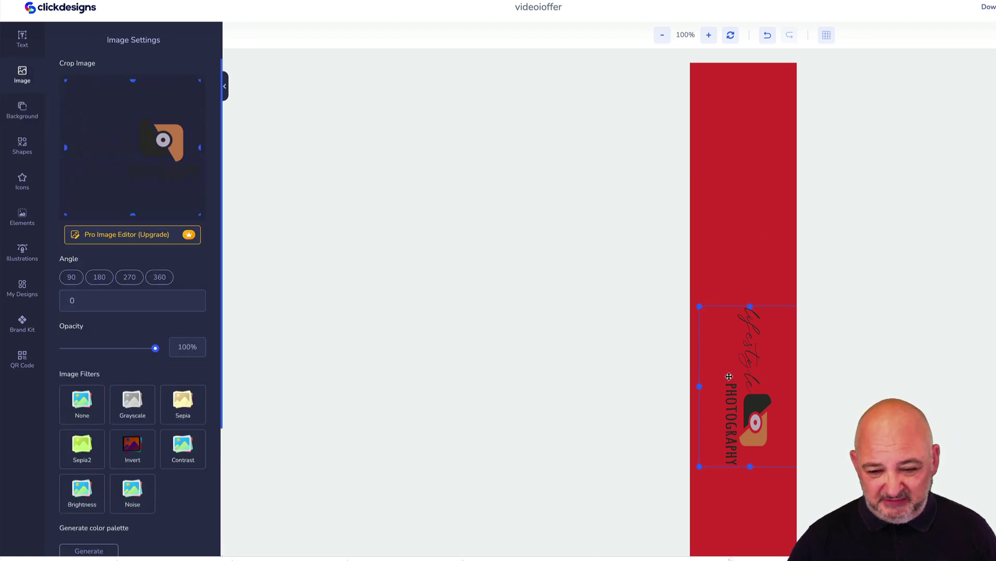
pyautogui.scroll(-5, 132, 394)
pyautogui.click(83, 525)
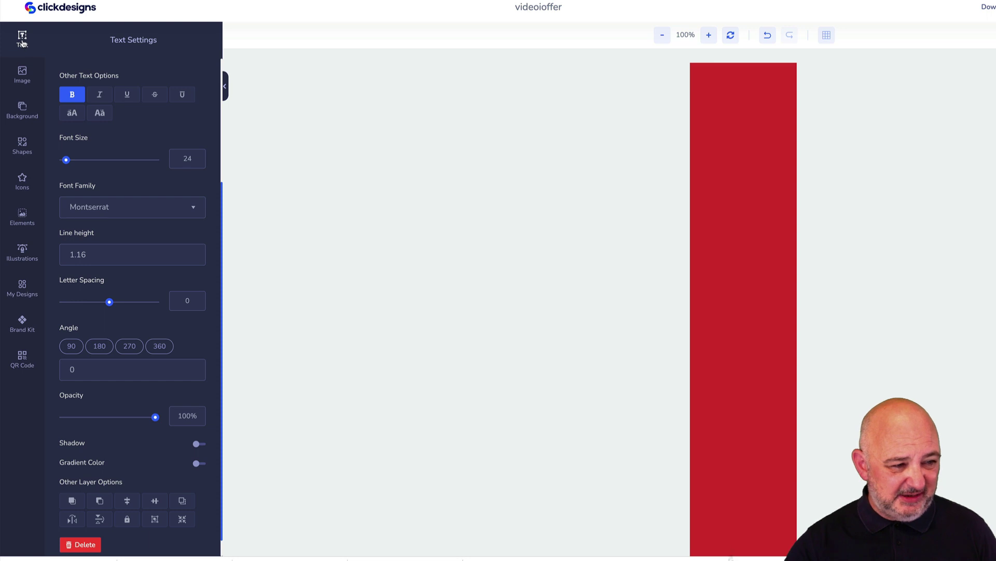
# Add a 'Video Creation Software' text layer to the spine and rotate it 90° to run vertically.
pyautogui.scroll(4, 124, 101)
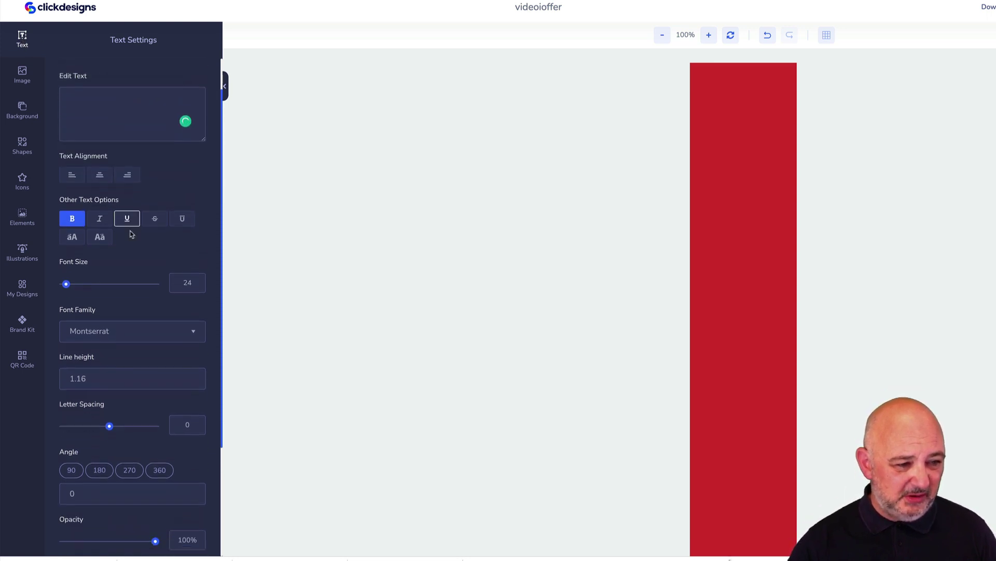
pyautogui.click(133, 83)
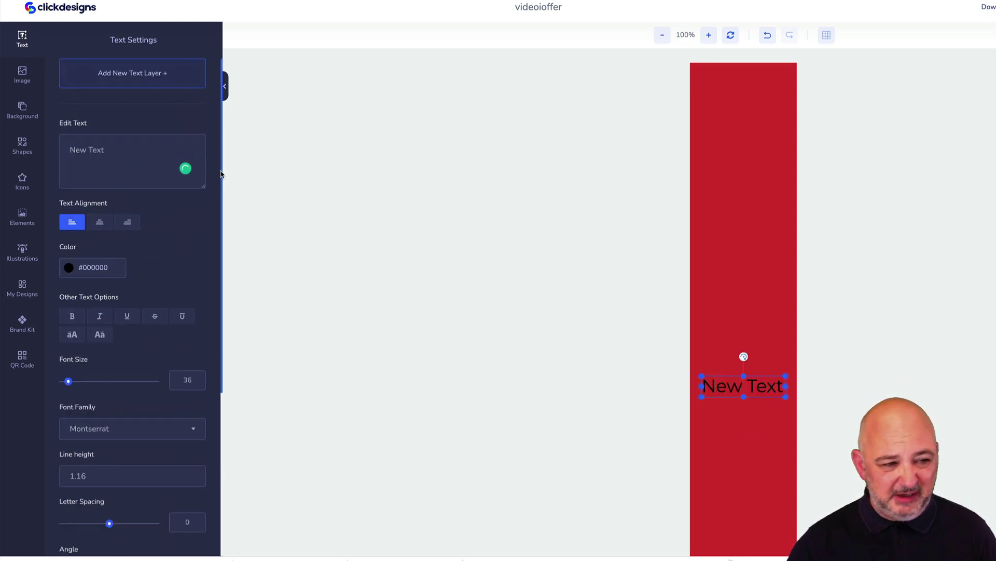
pyautogui.moveTo(159, 150); pyautogui.dragTo(38, 140)
pyautogui.write('V')
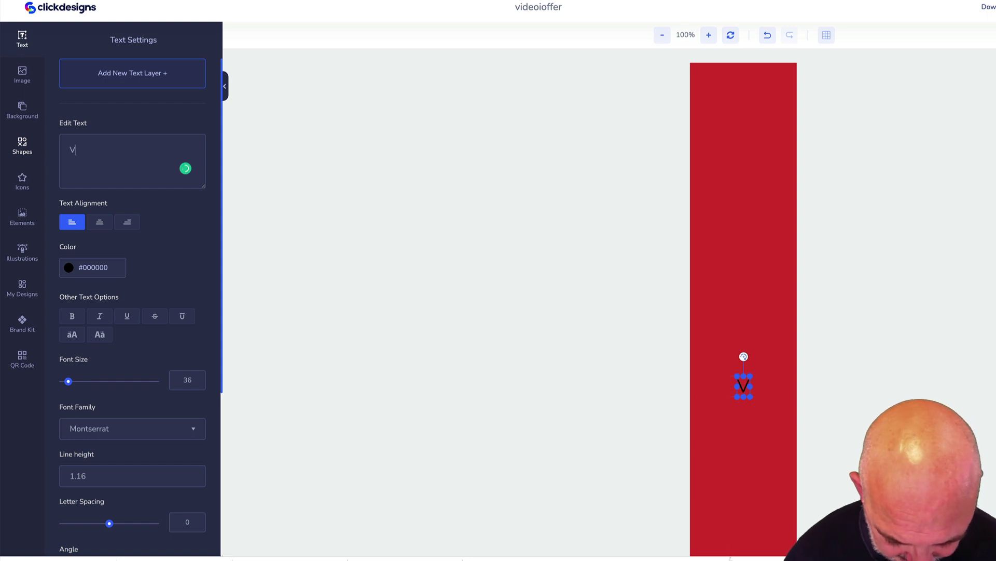
pyautogui.write('ideo Creat')
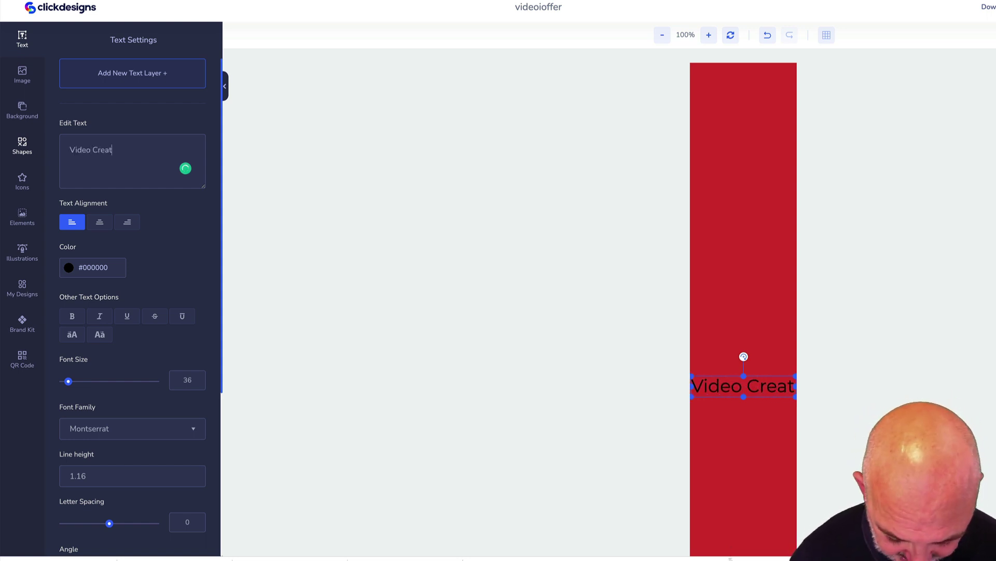
pyautogui.write('ion')
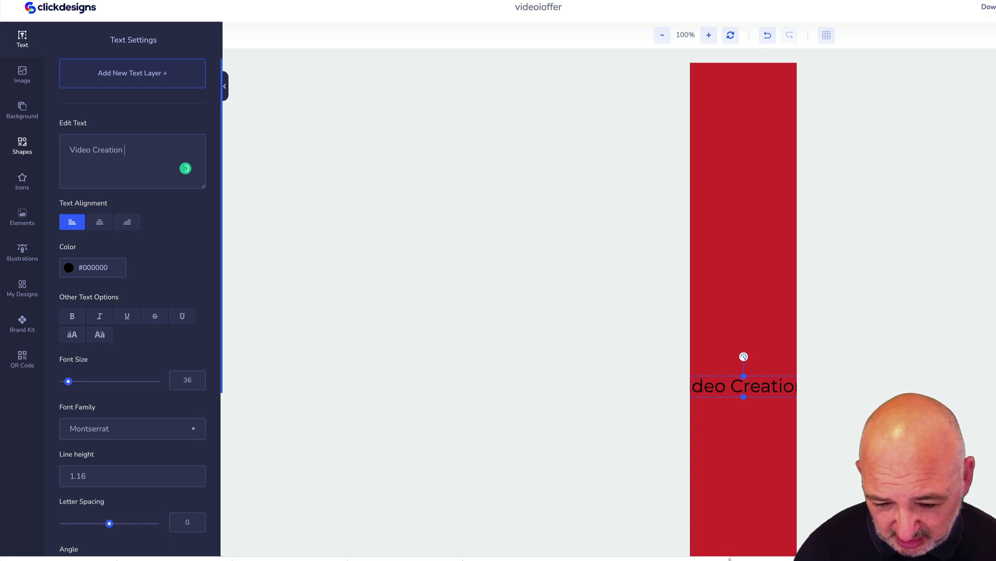
pyautogui.write(' Software')
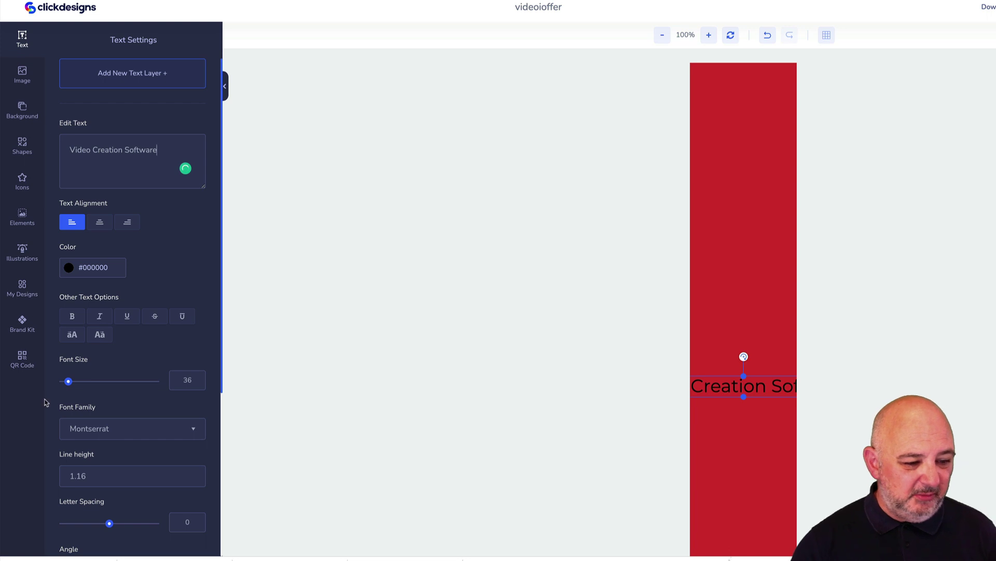
pyautogui.scroll(-4, 147, 377)
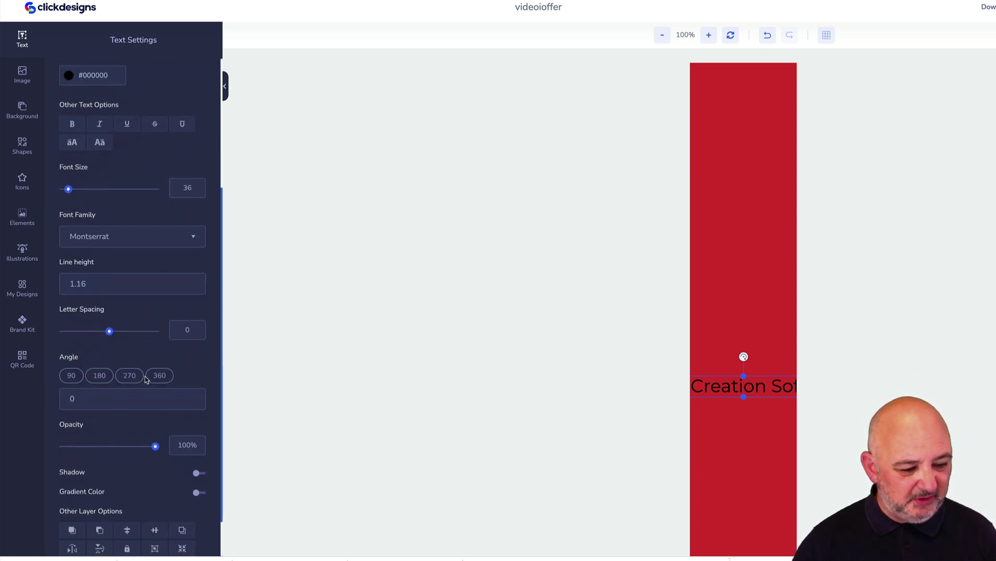
pyautogui.scroll(-1, 146, 377)
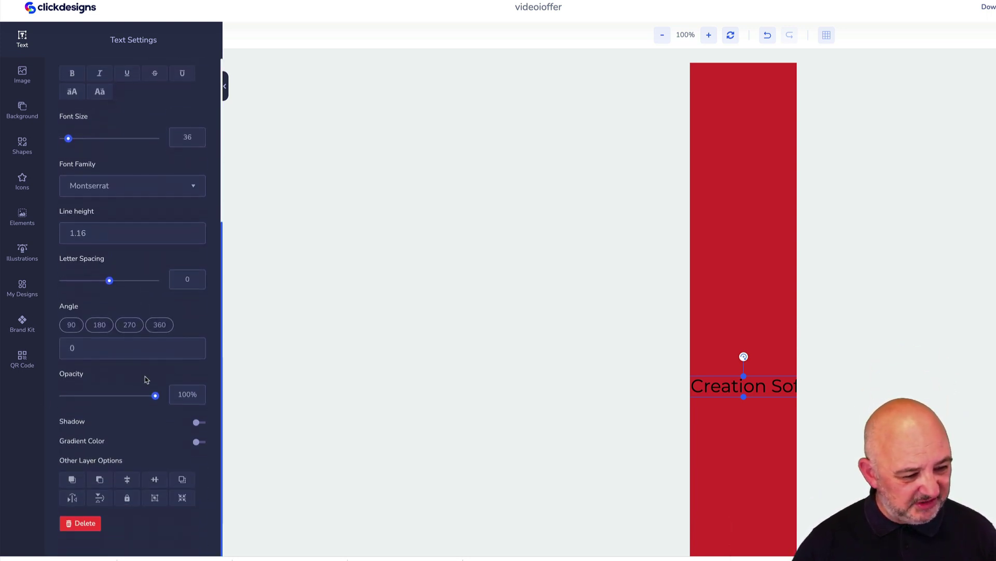
pyautogui.click(73, 326)
# Make the spine title white #FFFFFF in Monoton, enlarged to size 61 to fill the spine.
pyautogui.scroll(5, 66, 176)
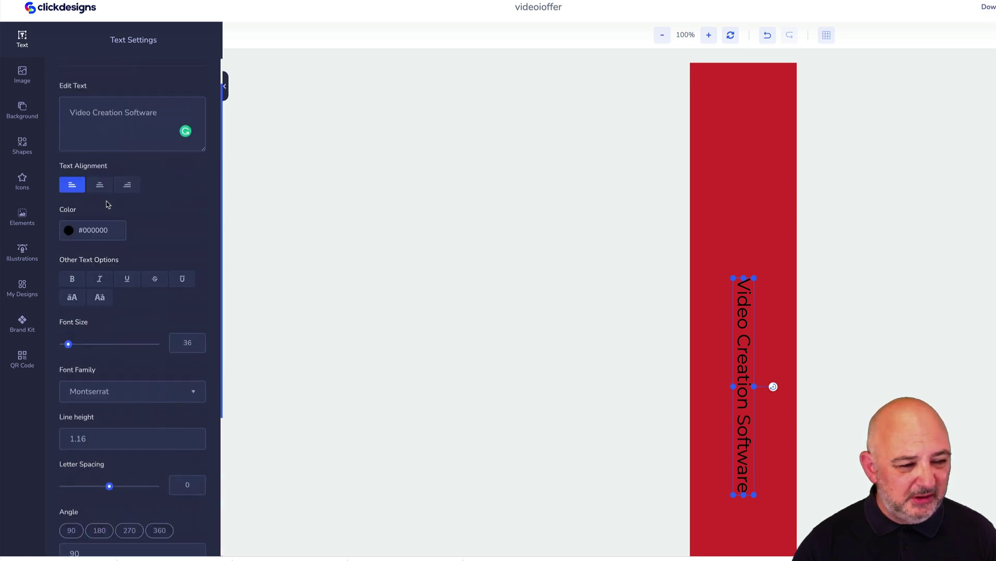
pyautogui.click(68, 268)
pyautogui.moveTo(71, 293); pyautogui.dragTo(61, 281)
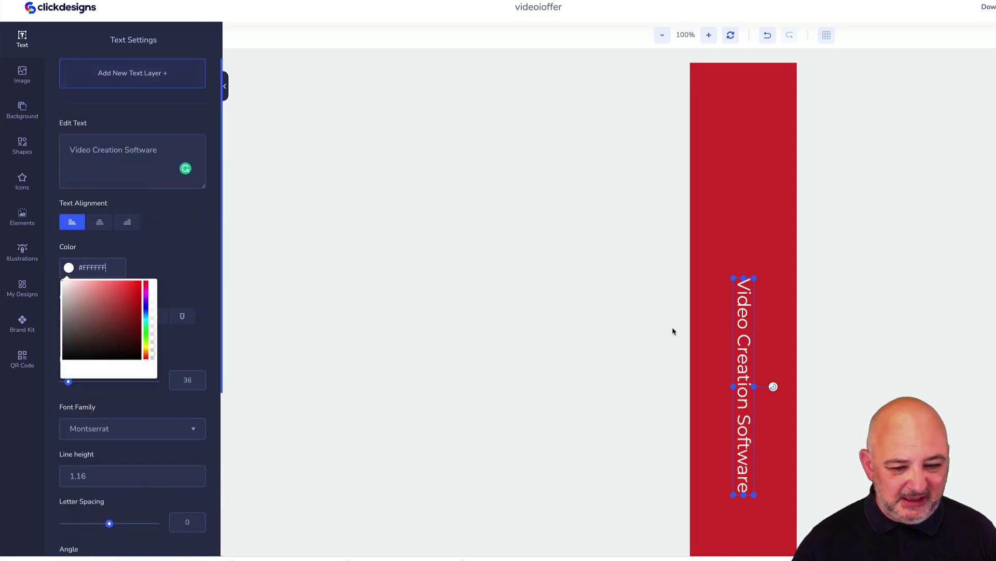
pyautogui.click(171, 257)
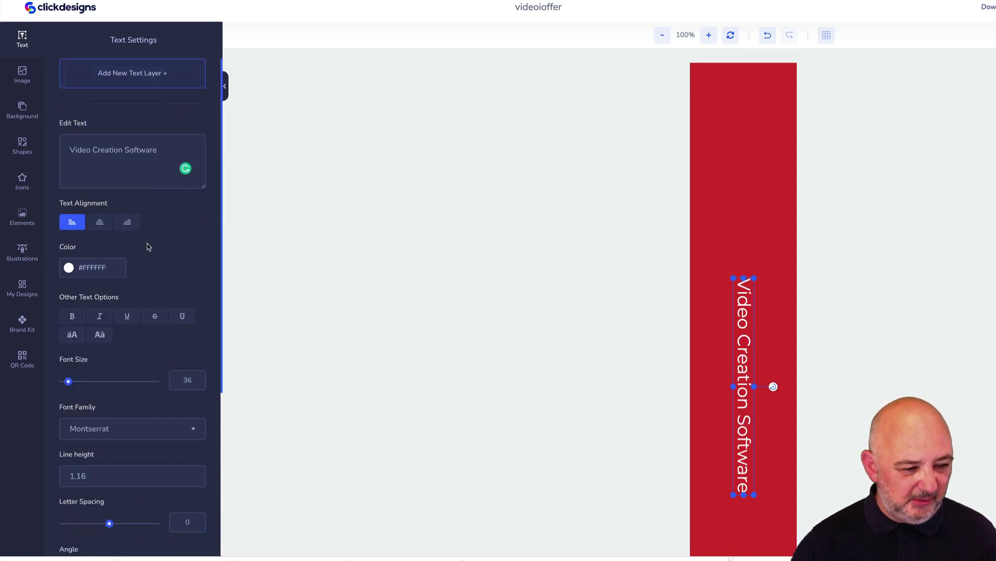
pyautogui.click(133, 437)
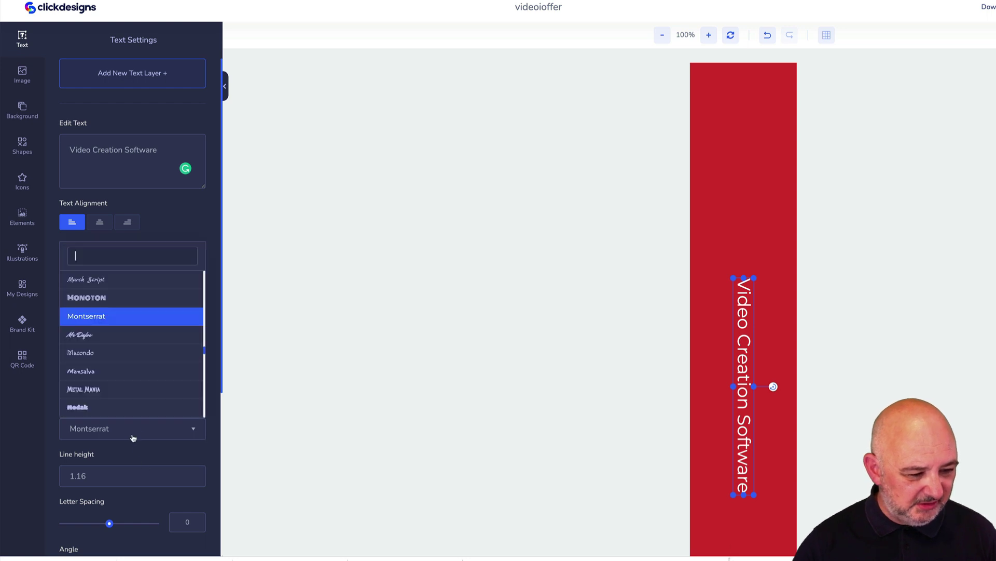
pyautogui.click(117, 301)
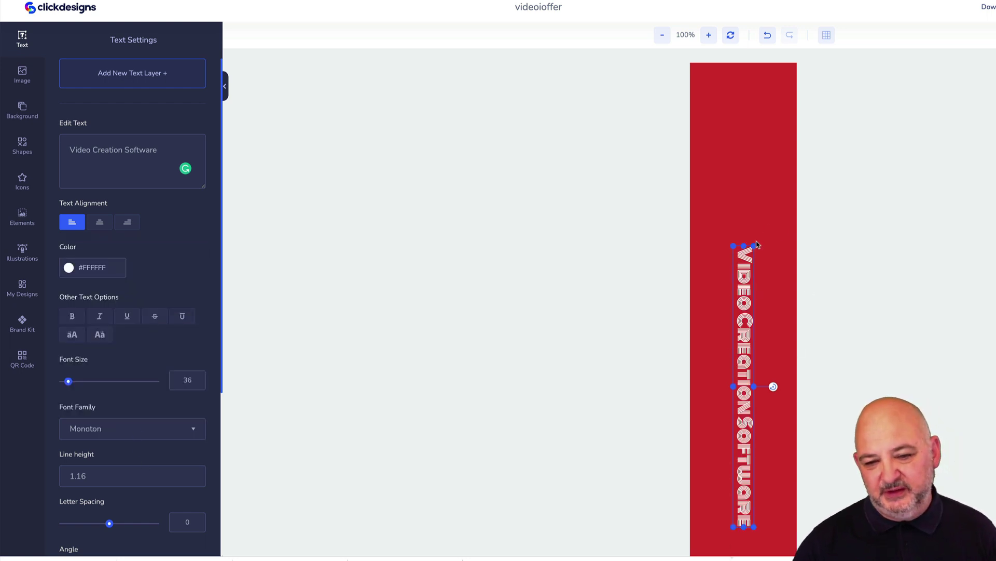
pyautogui.moveTo(756, 244); pyautogui.dragTo(763, 105)
pyautogui.moveTo(756, 185); pyautogui.dragTo(749, 160)
pyautogui.scroll(-3, 775, 400)
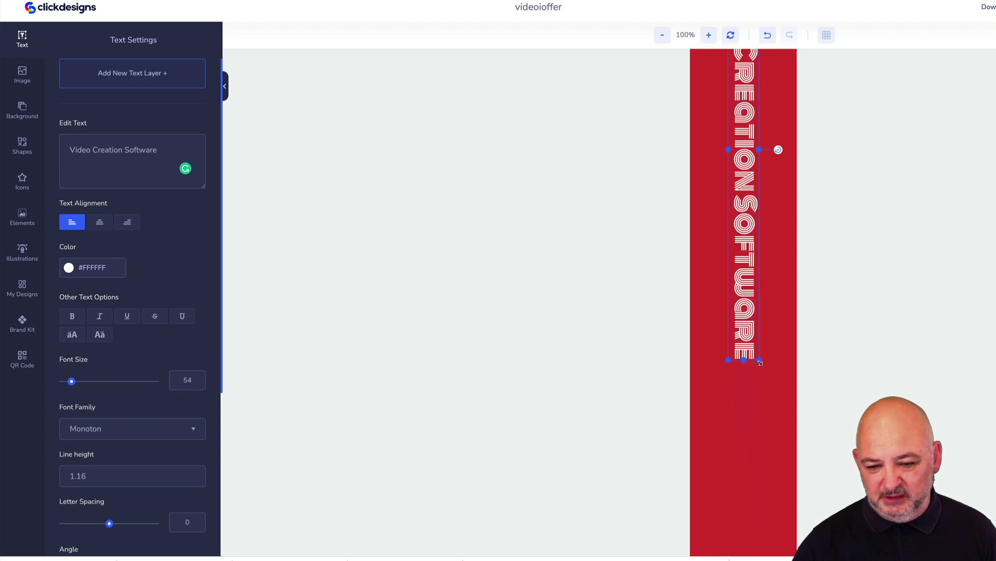
pyautogui.moveTo(760, 362); pyautogui.dragTo(763, 414)
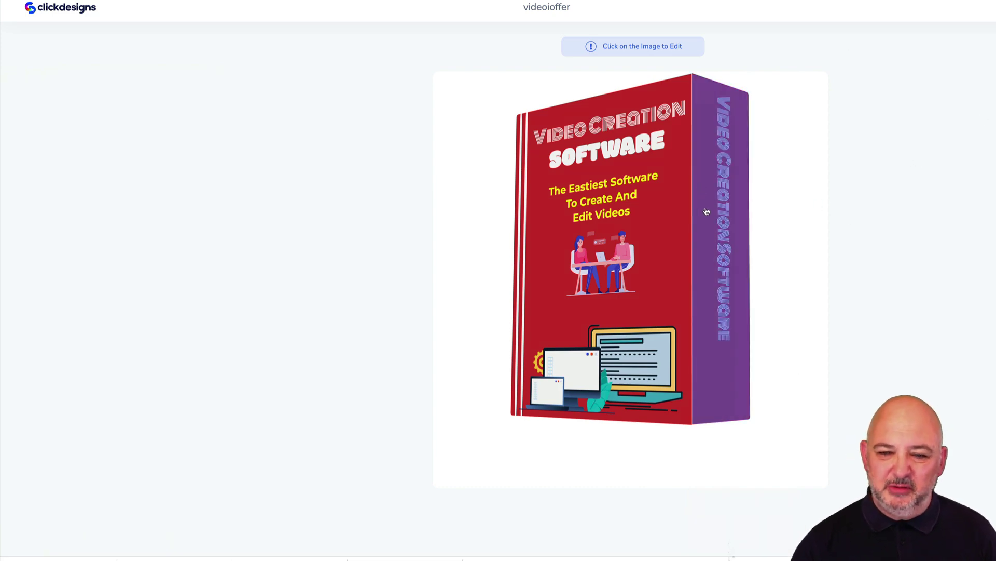
# Add a barcode from Elements > Barcodes and drag it to the bottom of the spine.
pyautogui.moveTo(706, 211)
pyautogui.click(631, 193)
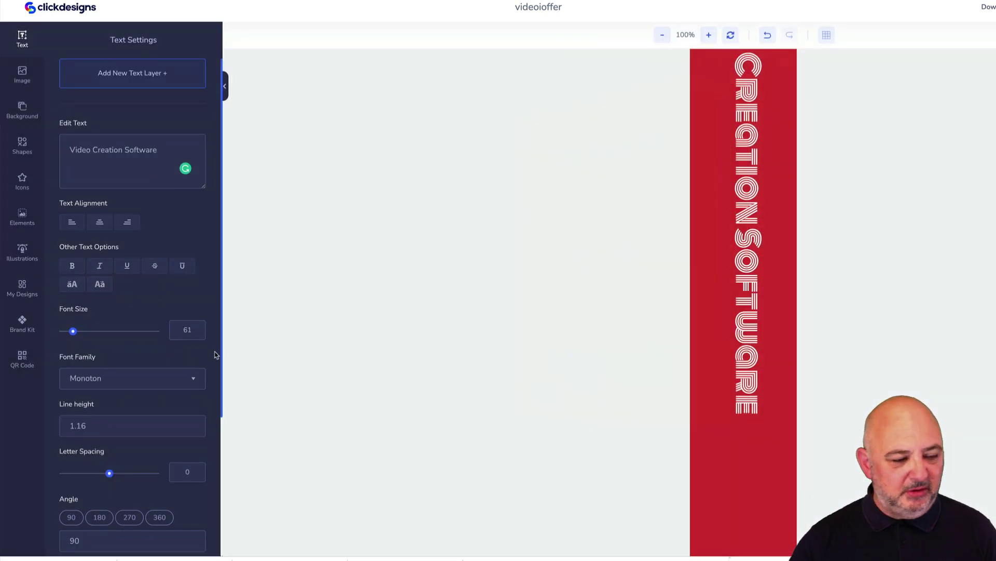
pyautogui.click(22, 218)
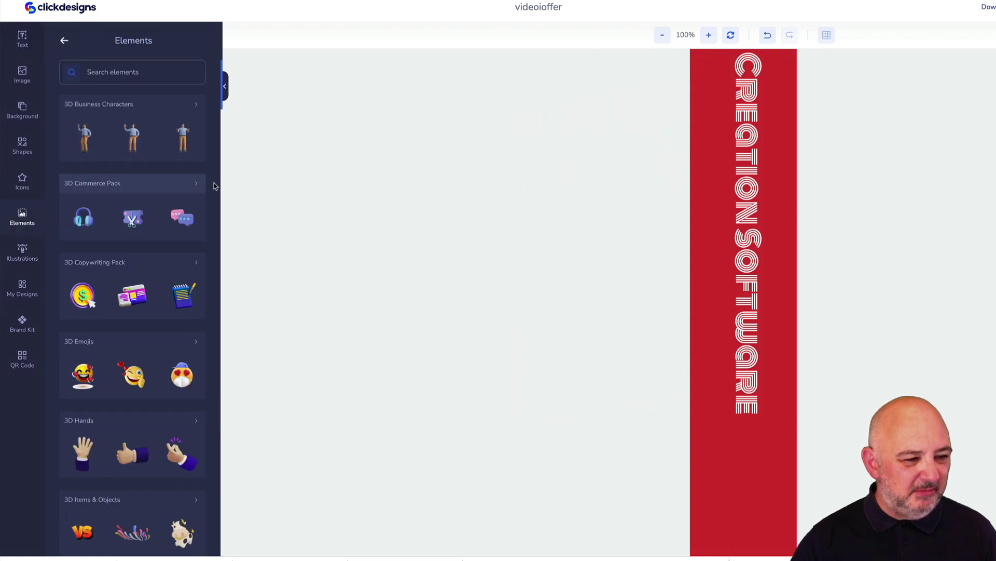
pyautogui.scroll(-5, 140, 258)
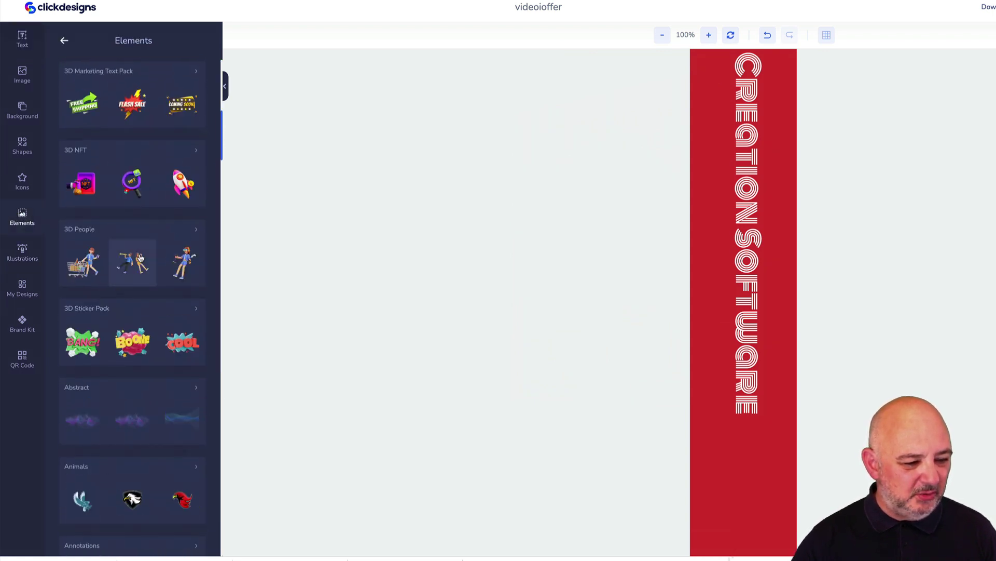
pyautogui.scroll(-10, 141, 258)
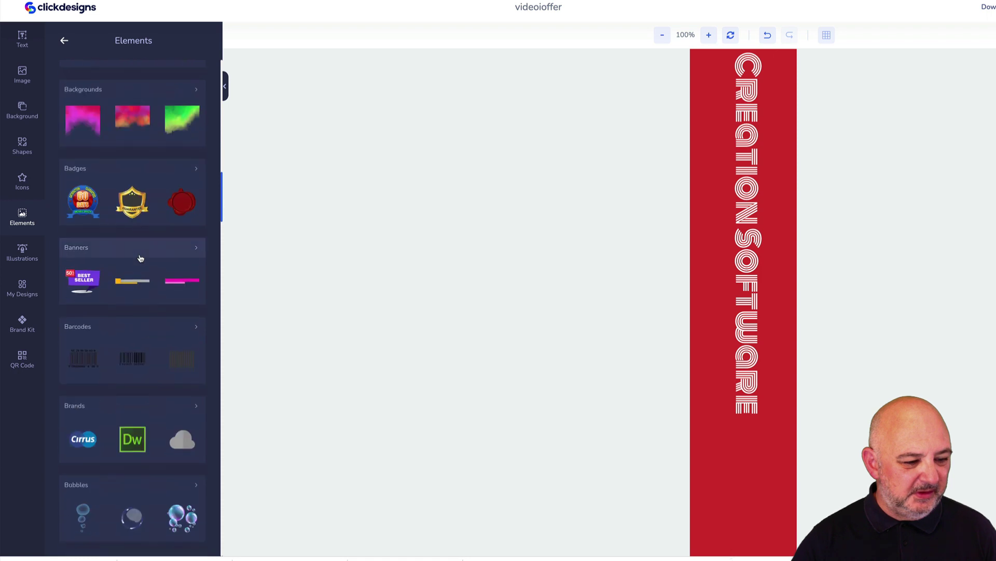
pyautogui.click(125, 333)
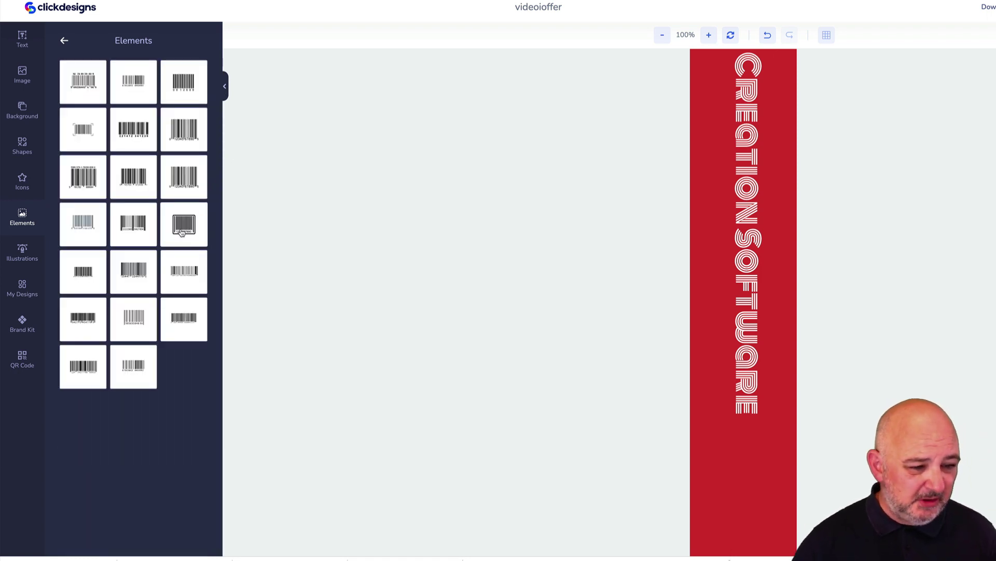
pyautogui.click(181, 232)
pyautogui.moveTo(747, 245); pyautogui.dragTo(750, 484)
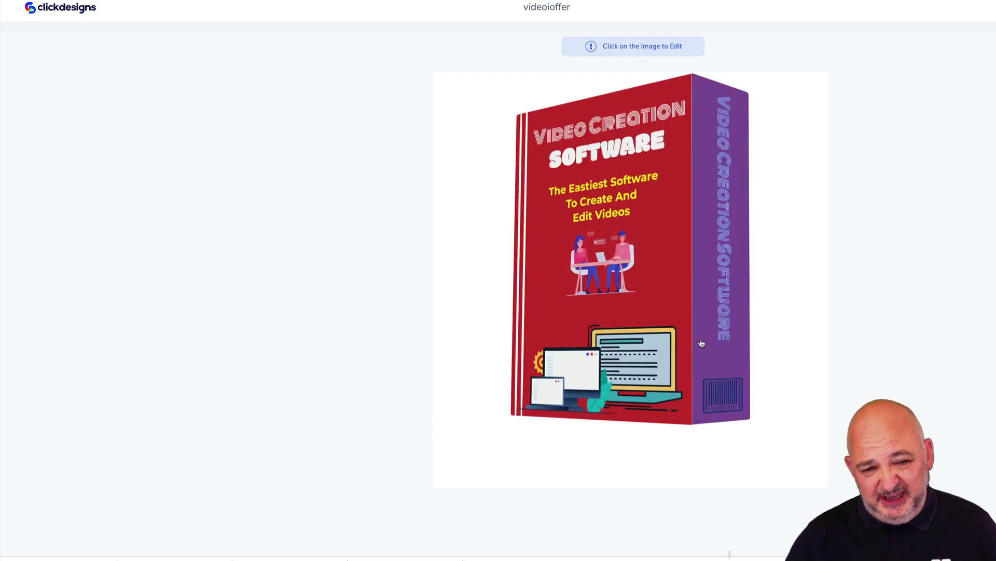
# Export the box shot as a PNG with reflection, shadow and watermark all turned off.
pyautogui.click(680, 371)
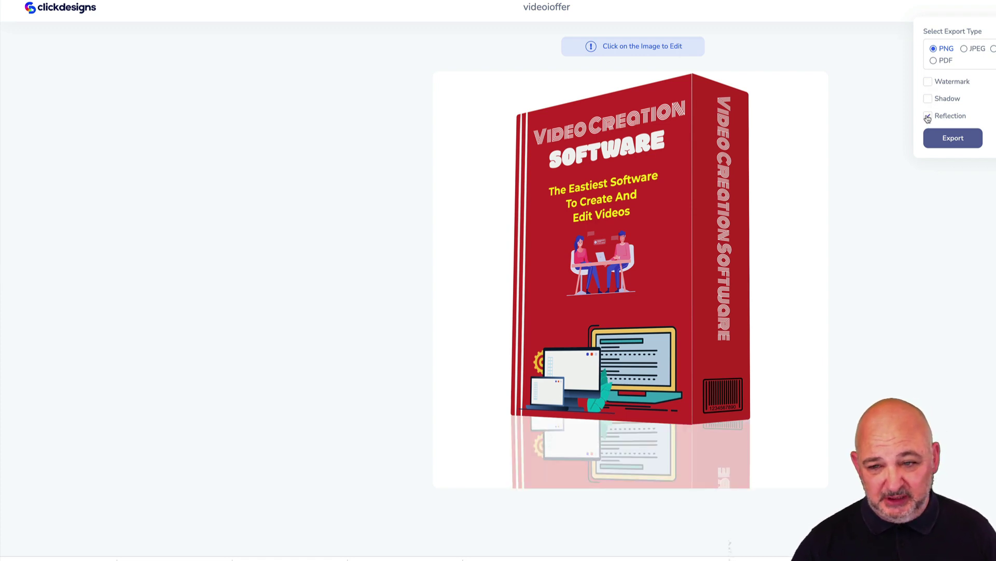
pyautogui.click(928, 117)
pyautogui.click(929, 100)
pyautogui.click(929, 100)
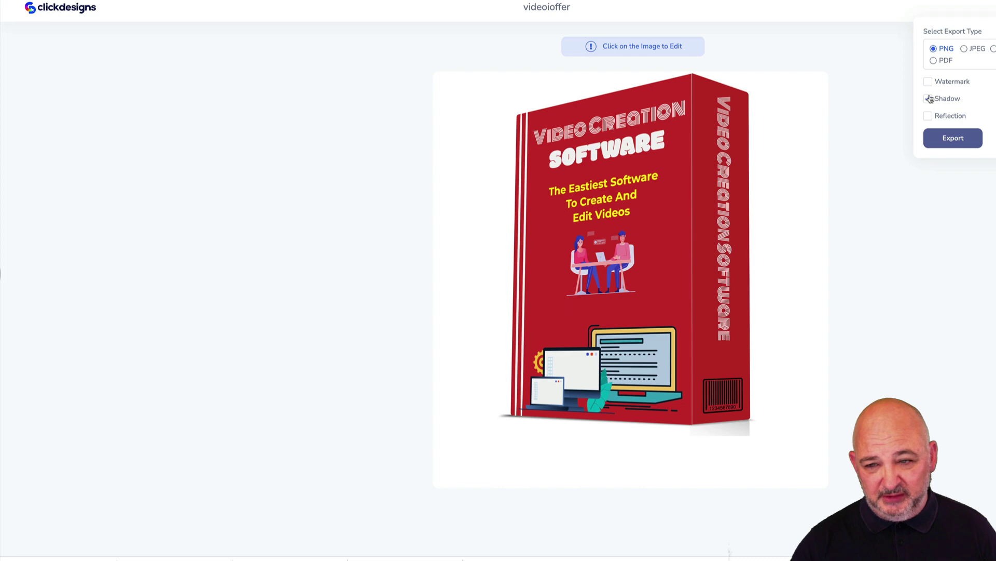
pyautogui.click(929, 83)
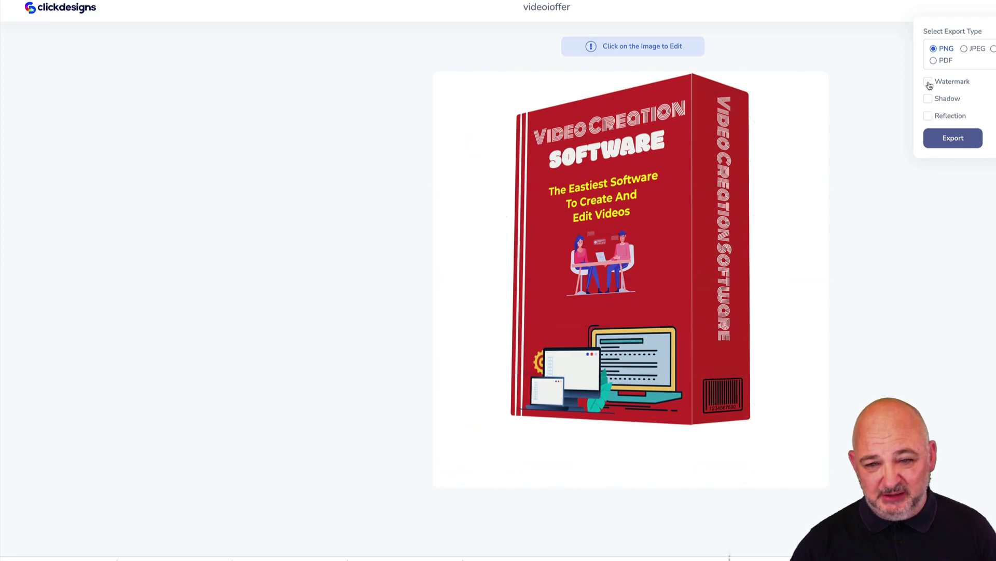
pyautogui.click(963, 143)
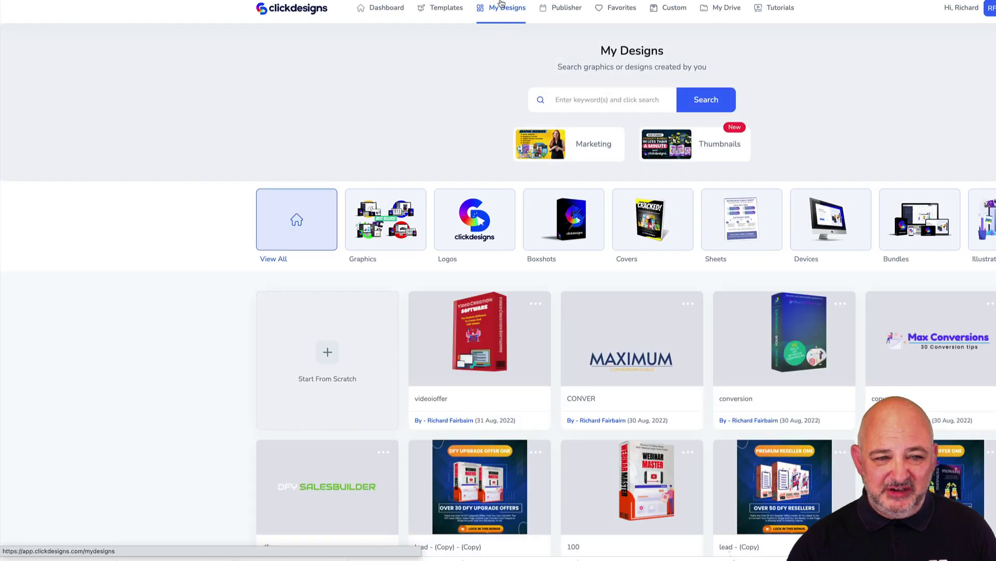
# Open the three-dot actions menu on the videoioffer design card.
pyautogui.moveTo(476, 354)
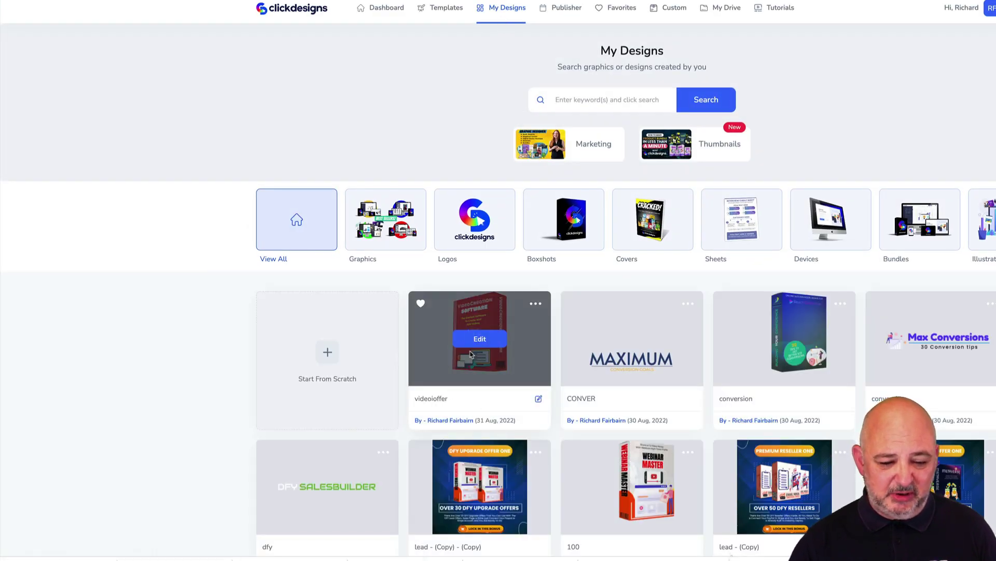
pyautogui.click(536, 304)
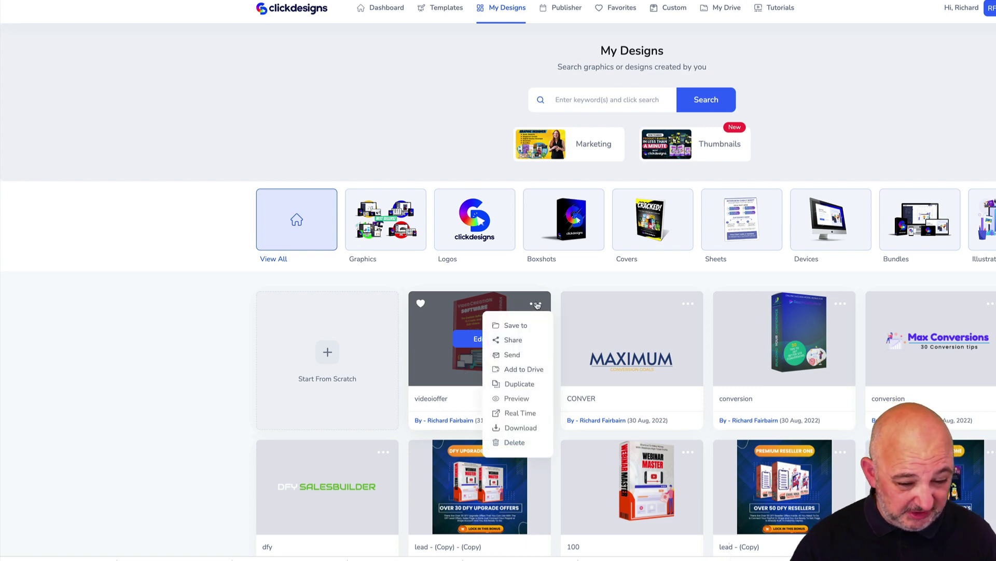
# Get the videoioffer Real Time hosted image link and select its PNG URL.
pyautogui.click(517, 415)
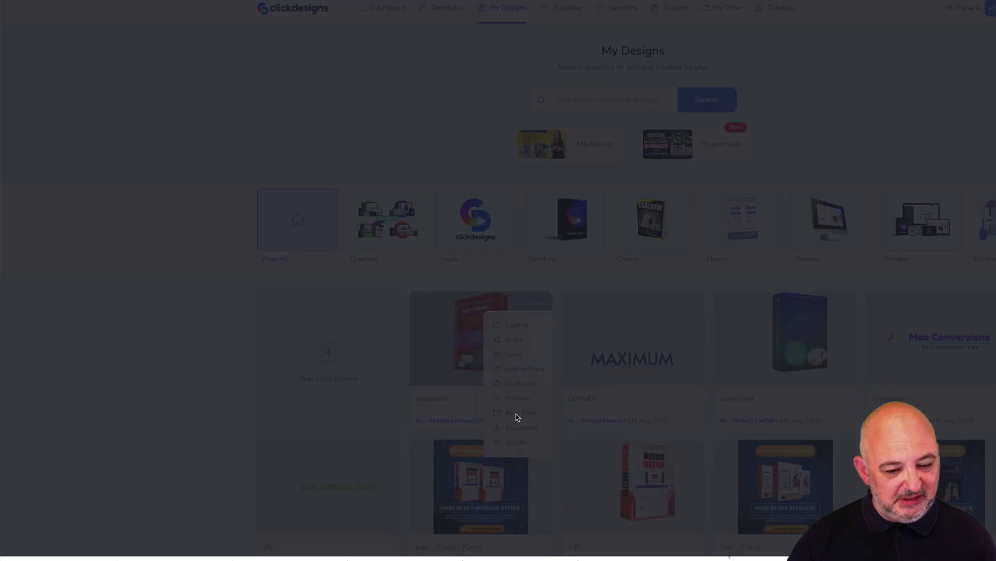
pyautogui.moveTo(557, 289); pyautogui.dragTo(522, 275)
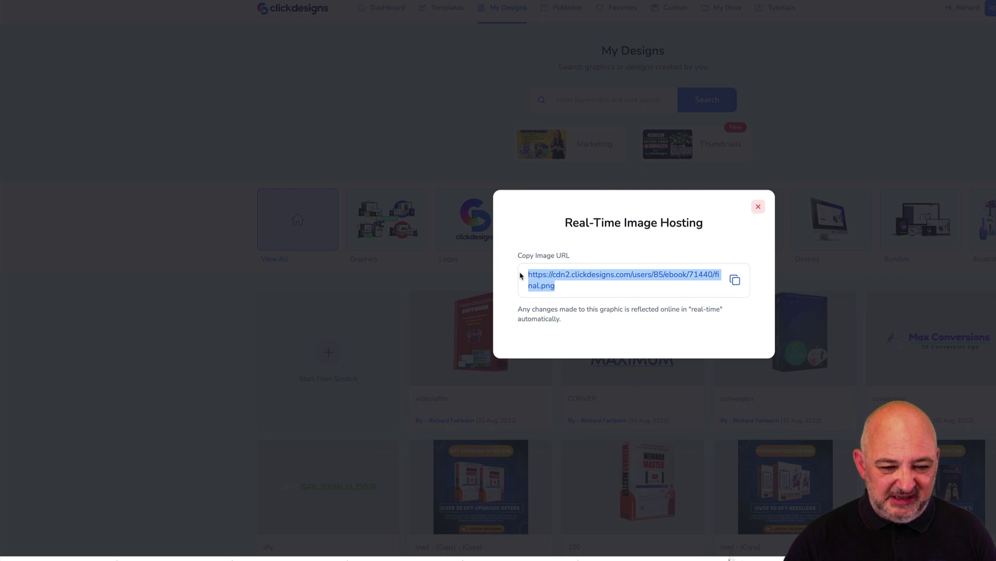